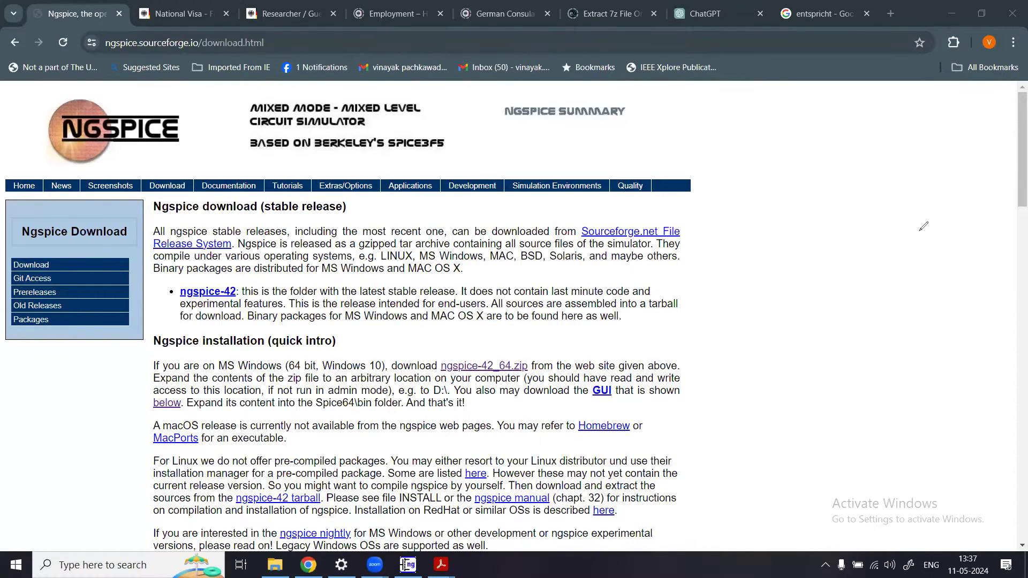
# Follow the ngspice-42_64.zip link in the Windows quick installation instructions.
pyautogui.click(863, 251)
pyautogui.click(480, 369)
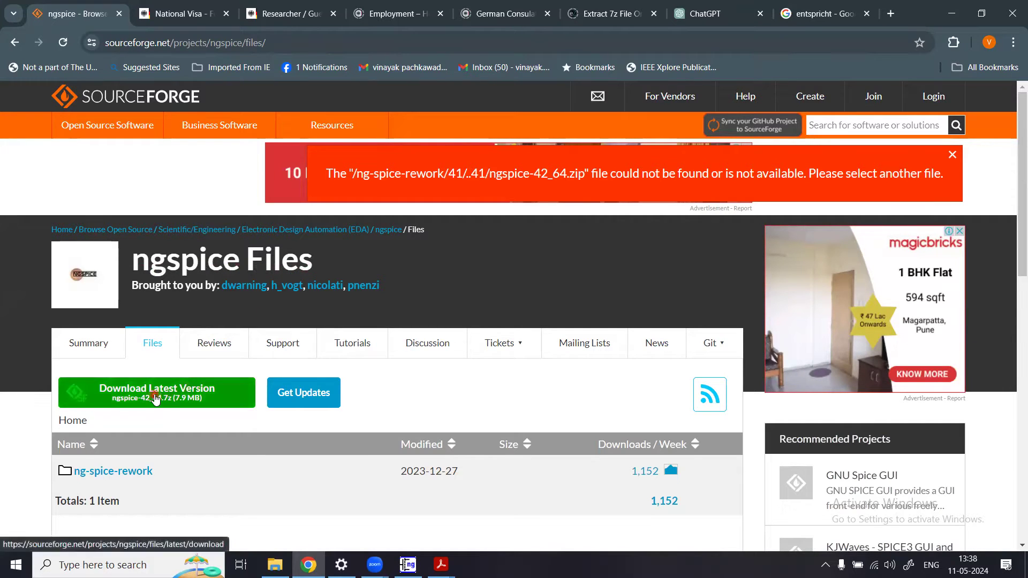
# Download the latest ngspice release, ngspice-42_64 as a 7Z file, from SourceForge.
pyautogui.click(127, 398)
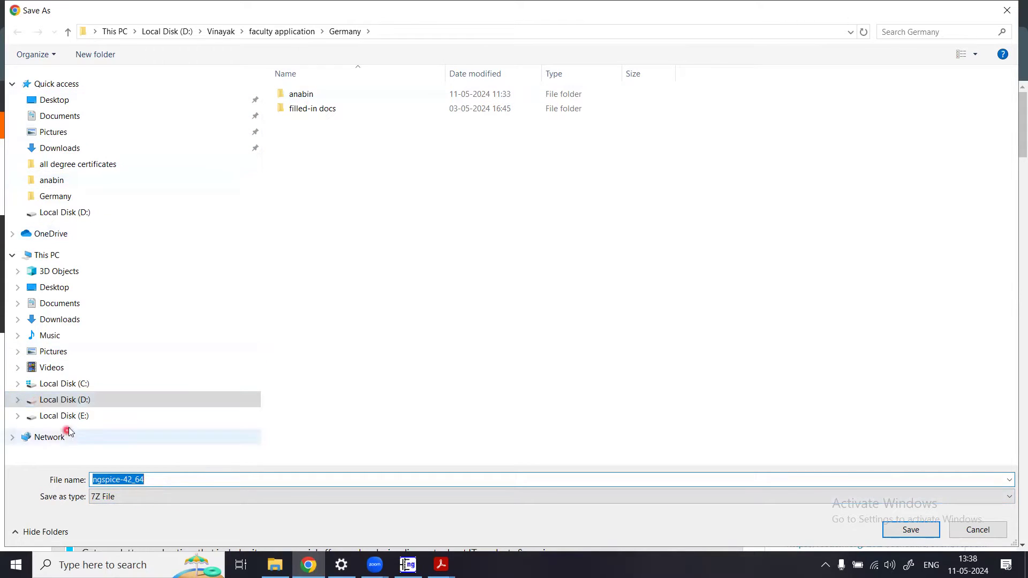
# Save the ngspice-42_64 7Z archive to Local Disk (D:).
pyautogui.click(87, 409)
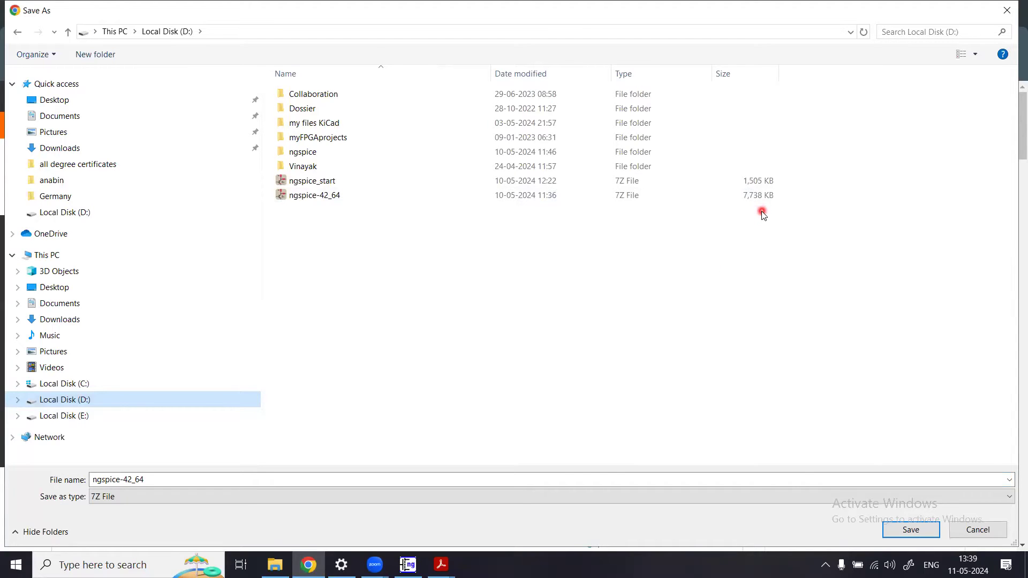
pyautogui.click(976, 530)
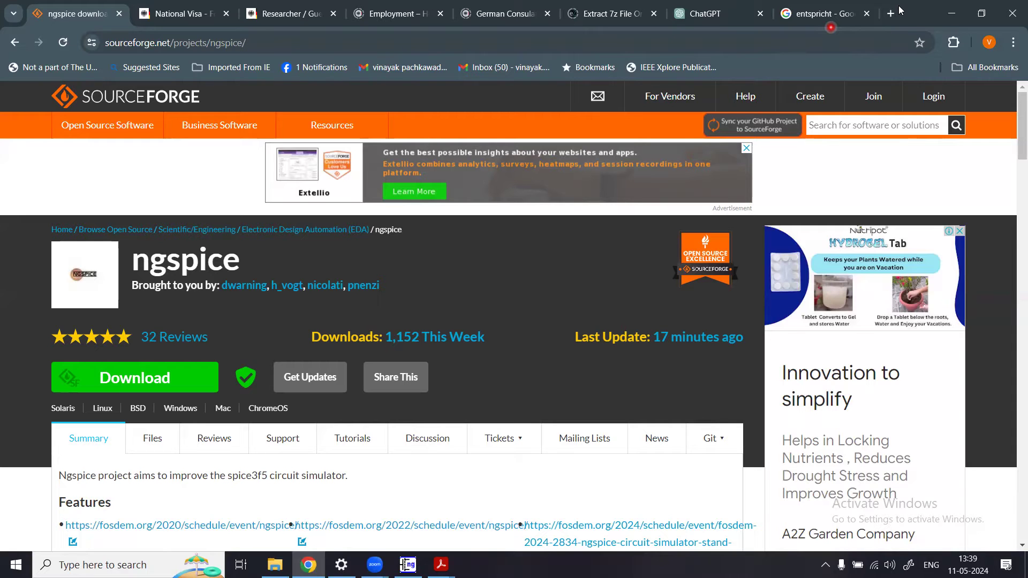
pyautogui.click(275, 565)
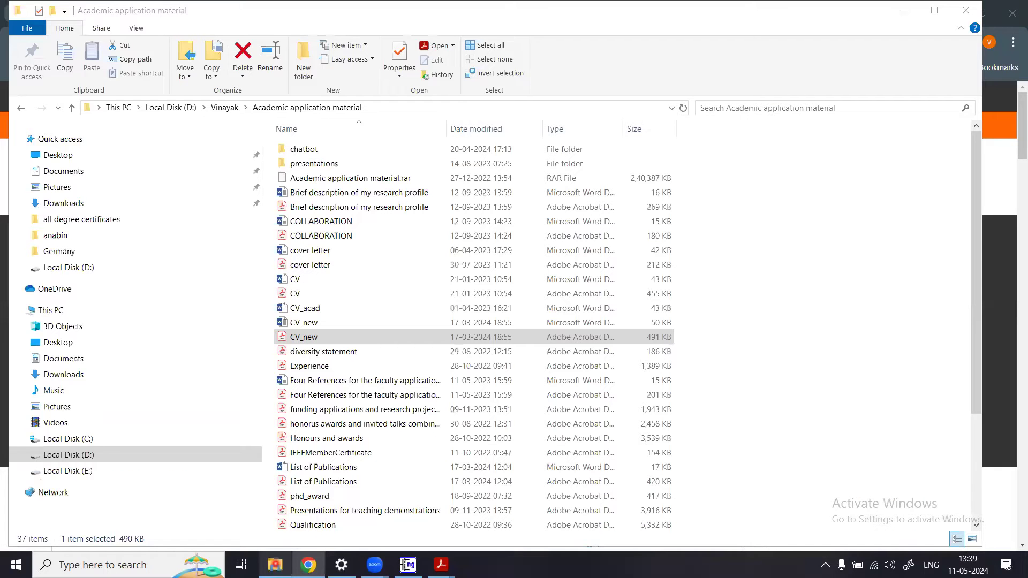
pyautogui.click(56, 455)
pyautogui.click(323, 250)
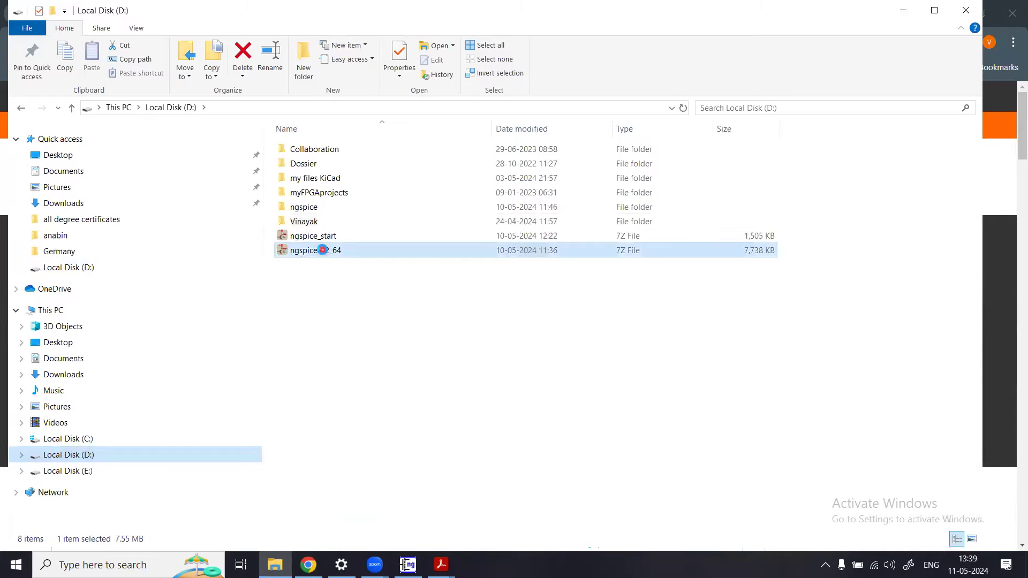
pyautogui.rightClick(323, 250)
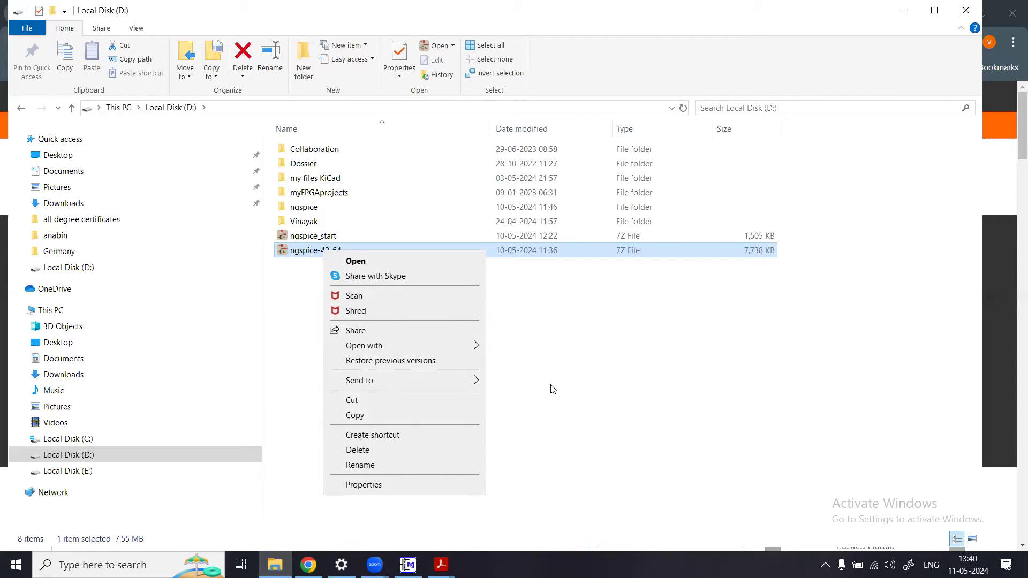
pyautogui.click(545, 398)
pyautogui.hotkey('alt', 'Tab')
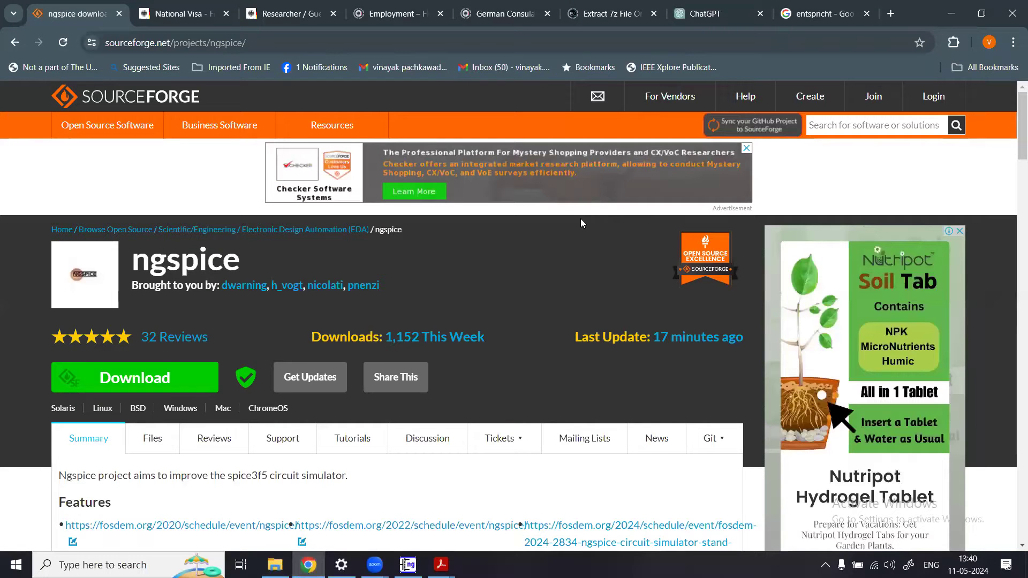
pyautogui.click(608, 13)
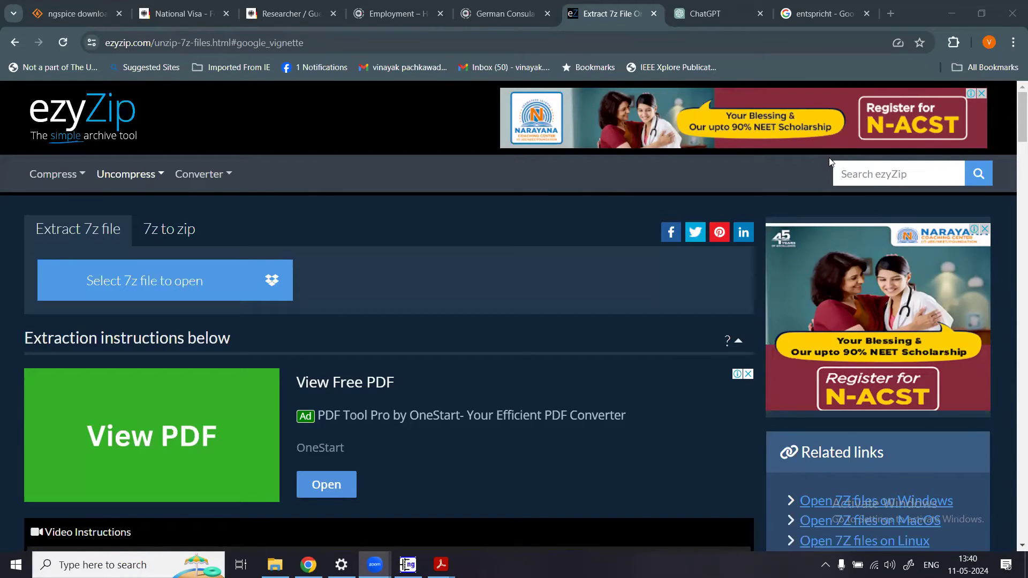
# Load ngspice-42_64.7z from drive D: into ezyZip's 7z extractor.
pyautogui.click(171, 286)
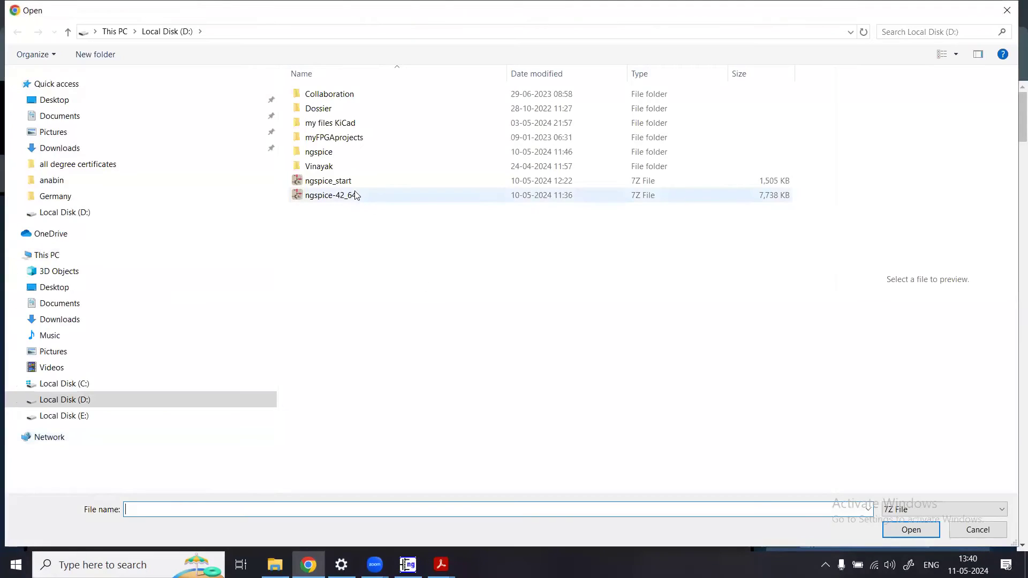
pyautogui.click(356, 195)
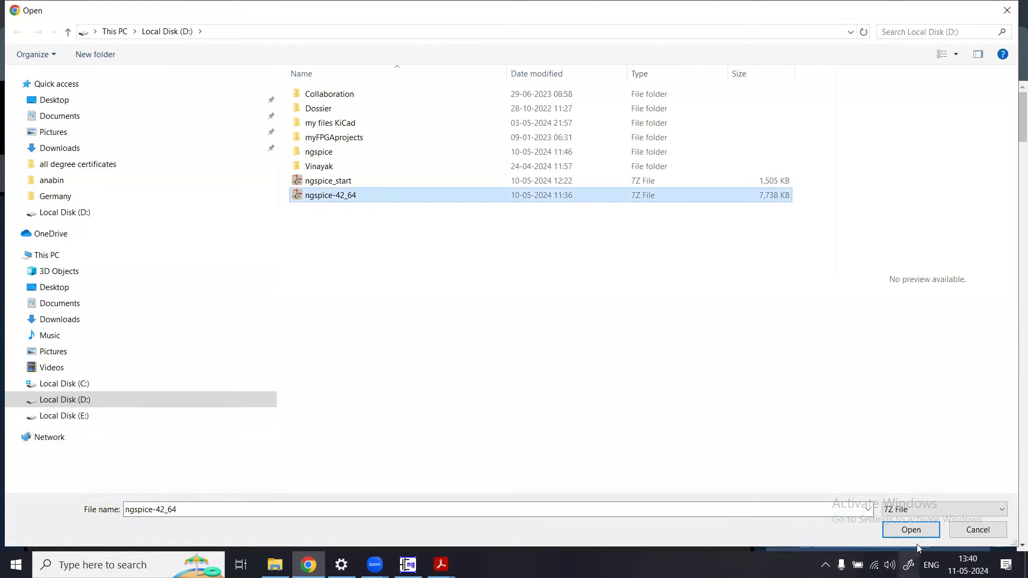
pyautogui.click(911, 530)
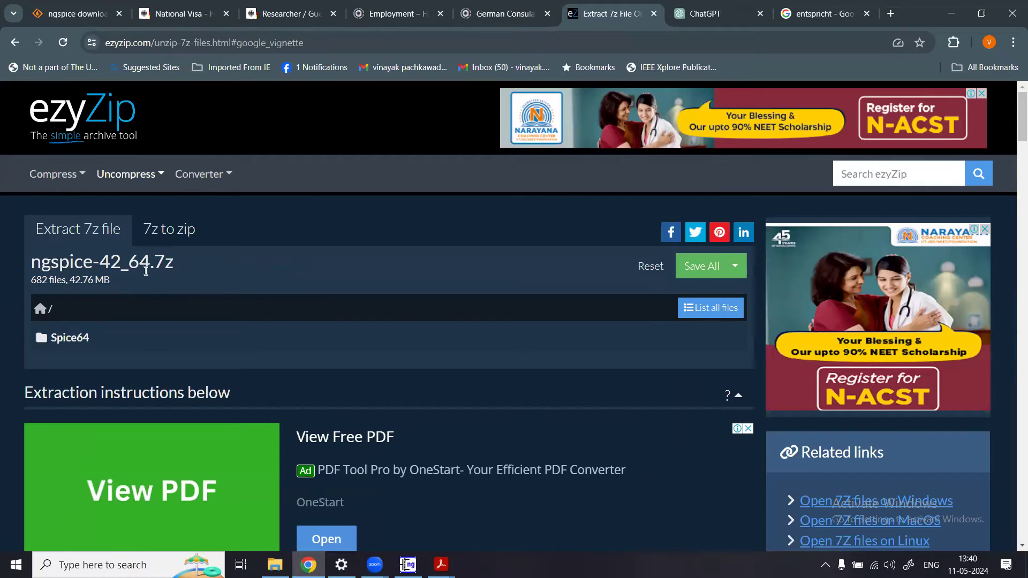
pyautogui.click(711, 273)
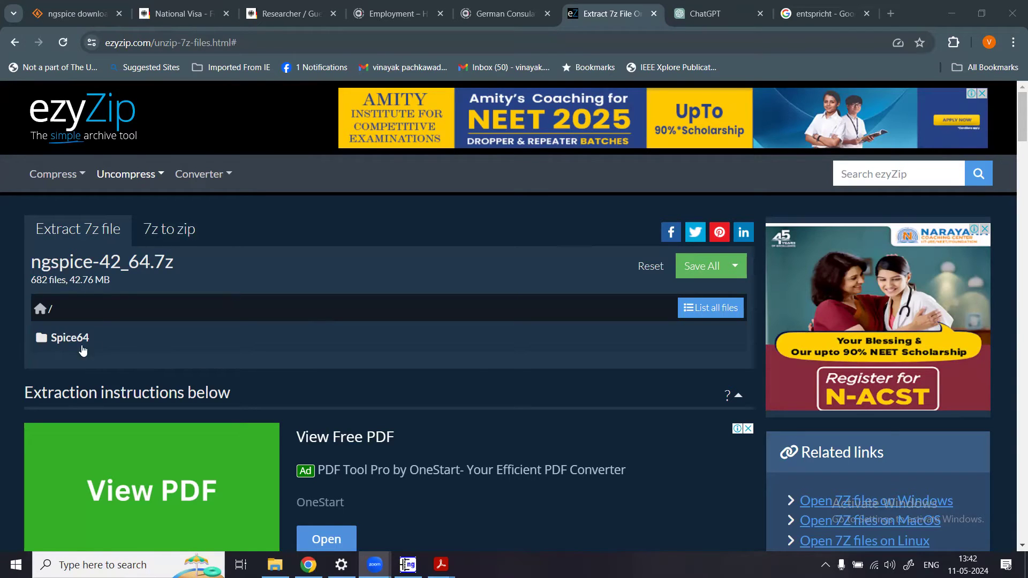
pyautogui.click(710, 268)
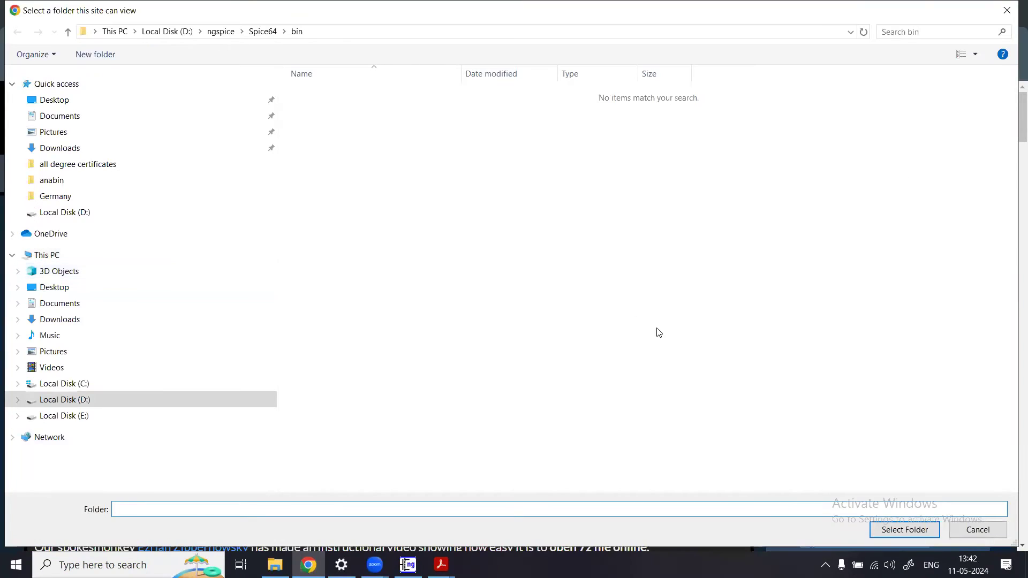
# Extract the archive's Spice64 files into the D:\ngspice folder.
pyautogui.click(92, 402)
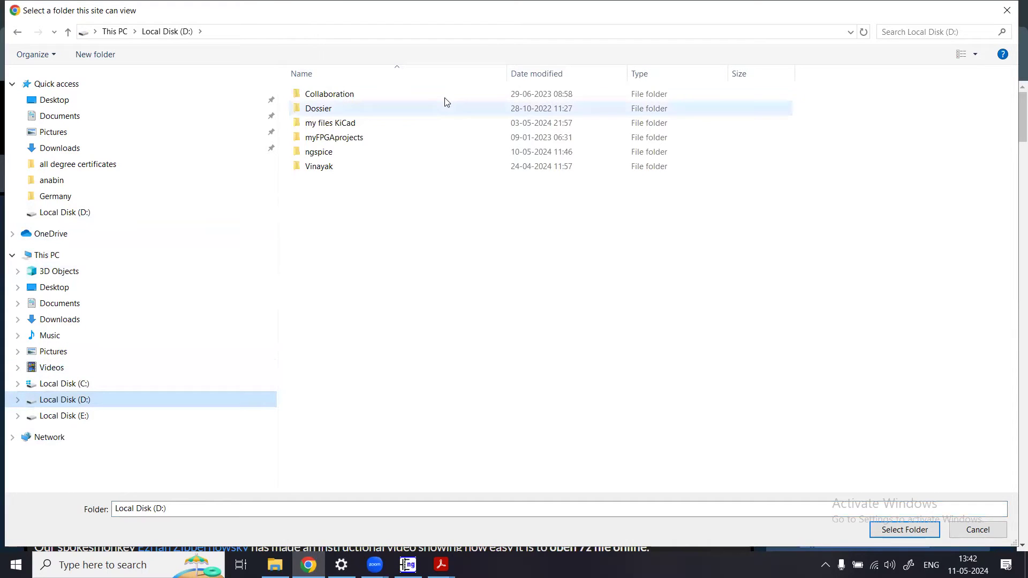
pyautogui.doubleClick(327, 153)
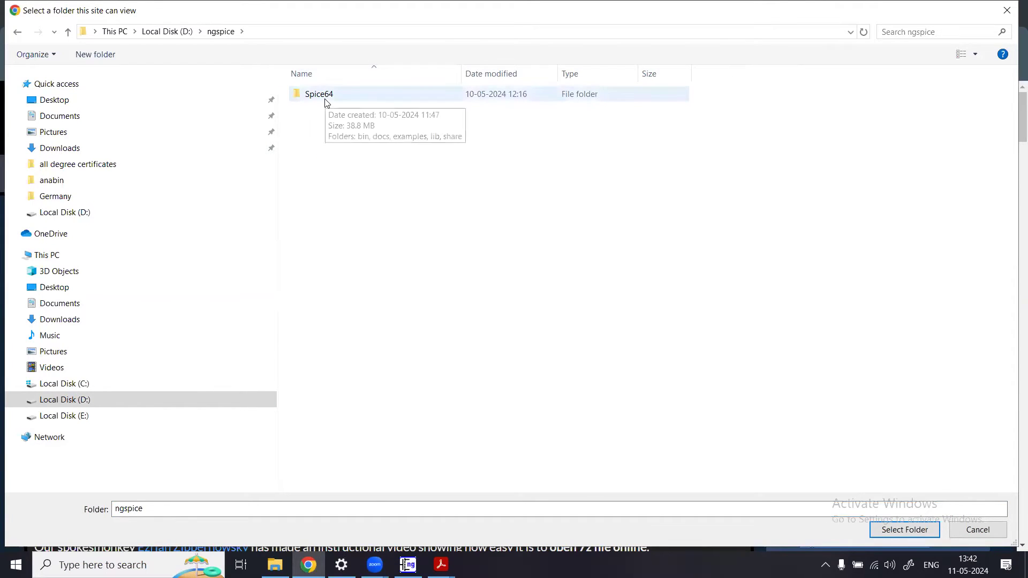
pyautogui.click(917, 533)
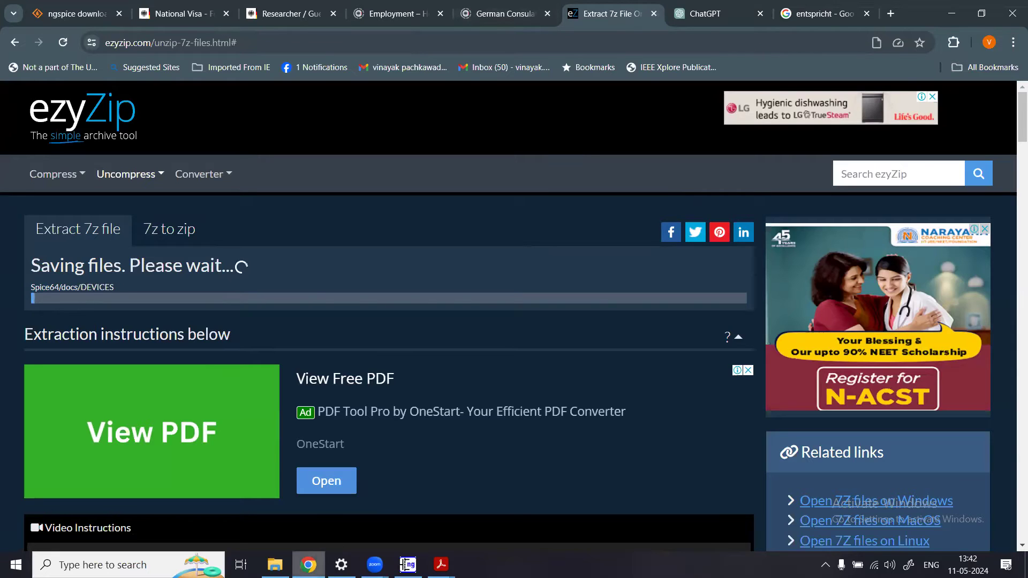
pyautogui.click(274, 565)
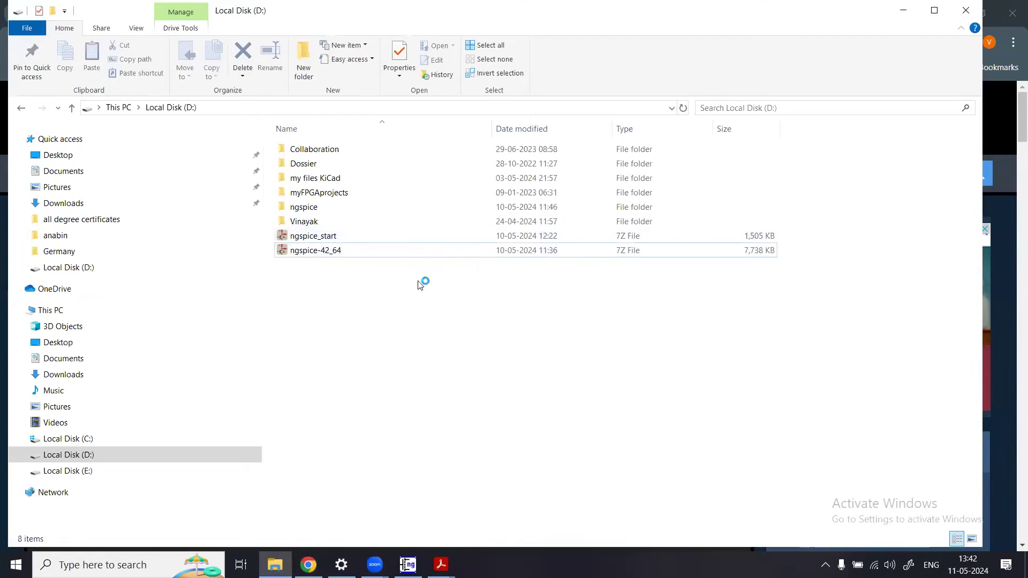
# Browse to D:\ngspice\Spice64\lib\ngspice to confirm the 15 extracted files, then return to SourceForge.
pyautogui.click(330, 210)
pyautogui.doubleClick(329, 210)
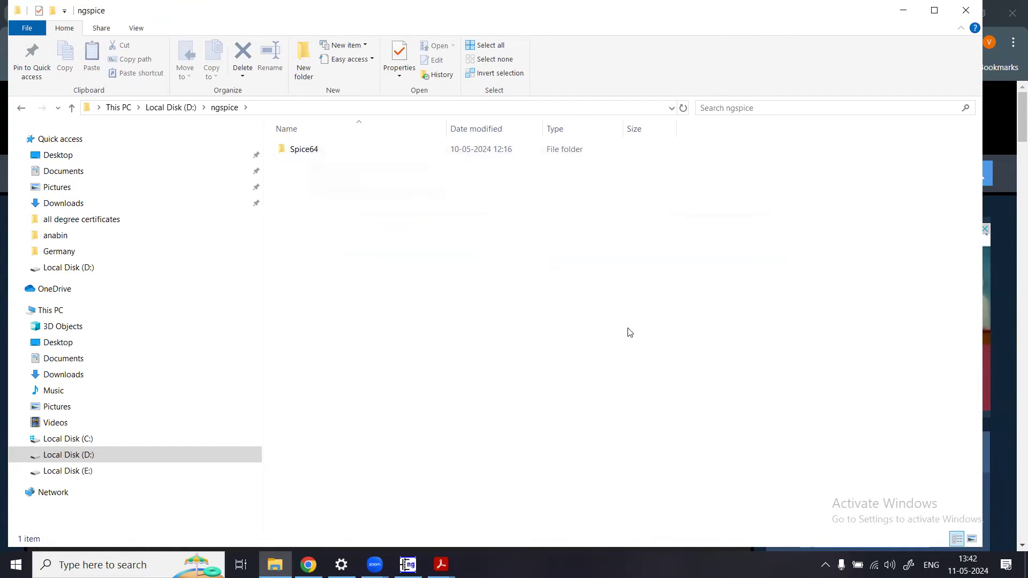
pyautogui.doubleClick(314, 154)
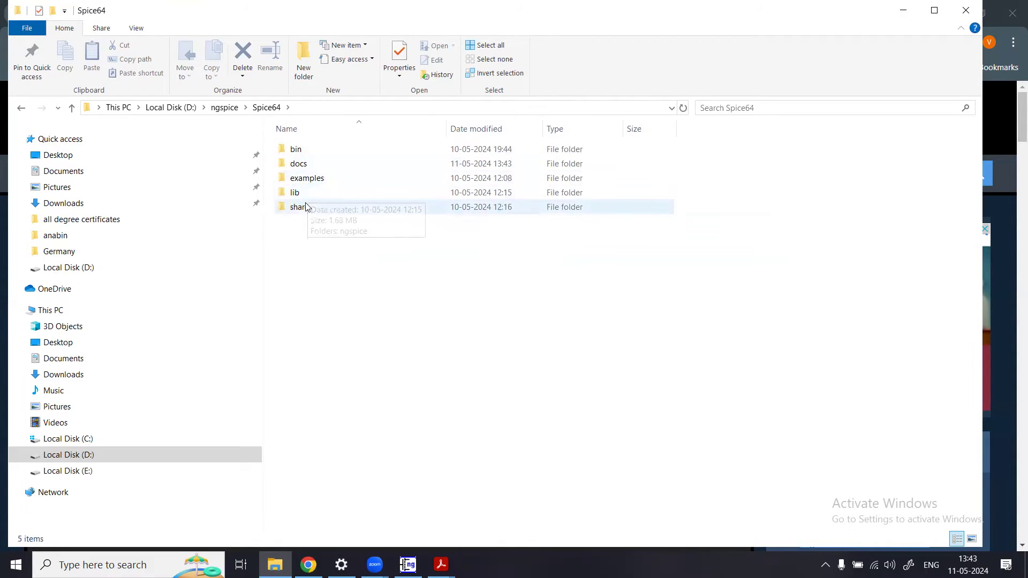
pyautogui.doubleClick(325, 193)
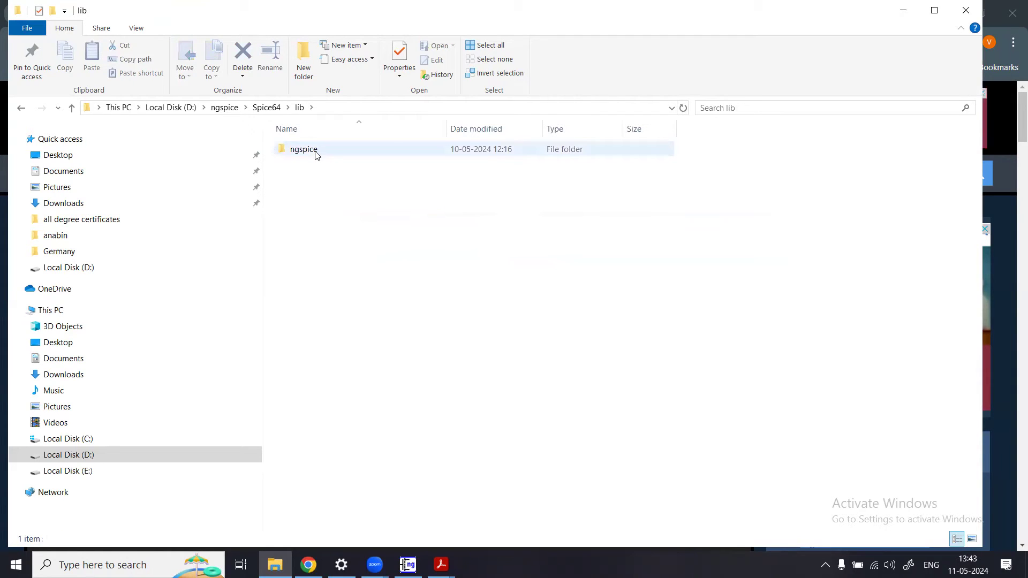
pyautogui.doubleClick(316, 155)
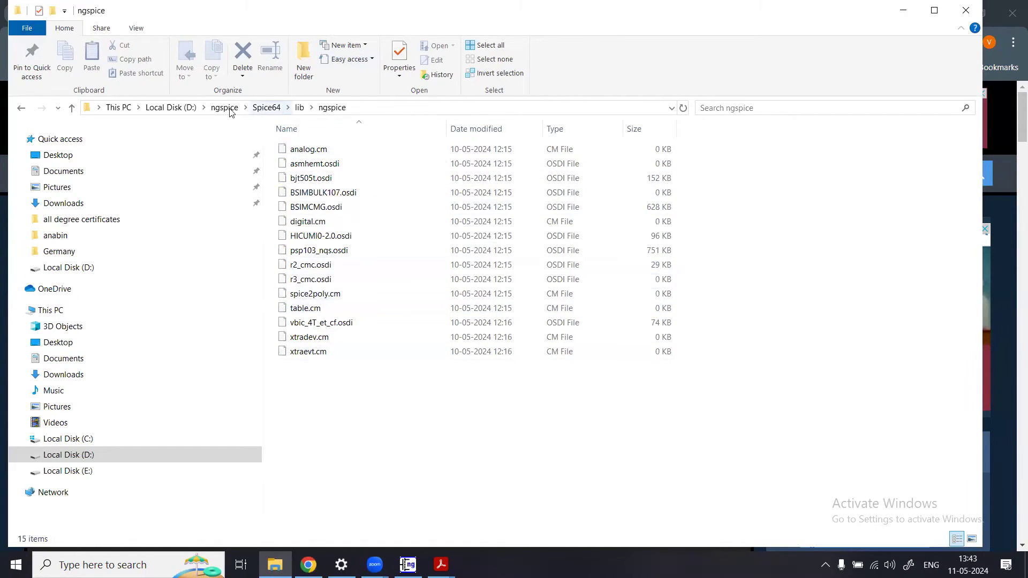
pyautogui.click(308, 564)
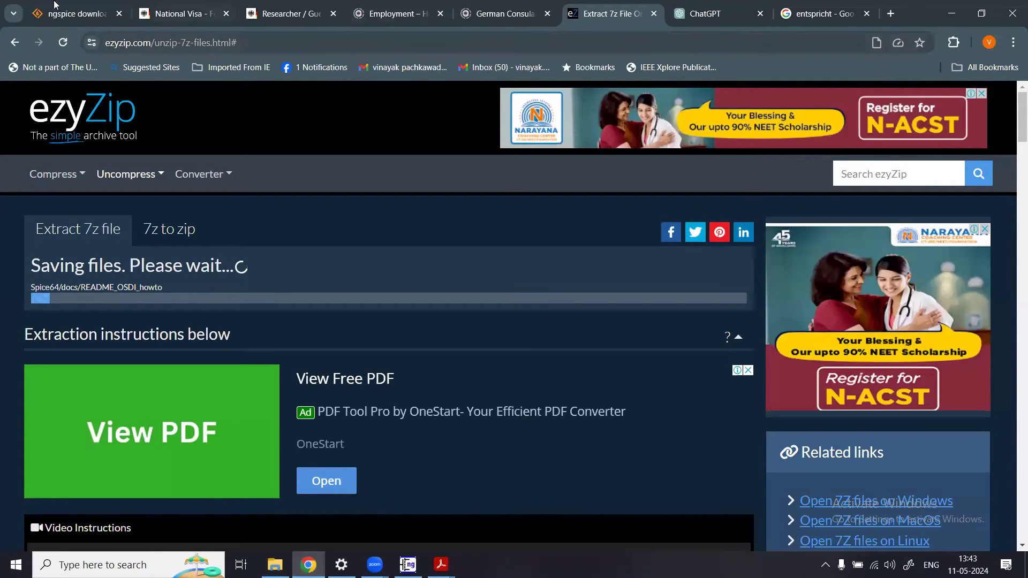
pyautogui.click(62, 15)
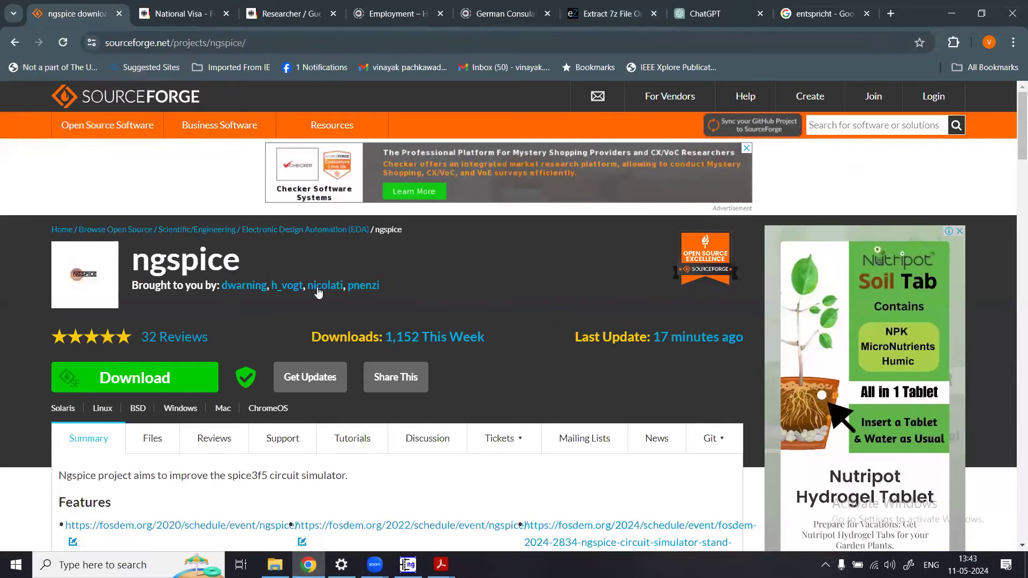
# Go back to ngspice.sourceforge.io/download.html and highlight the zip-expansion and write-access notes.
pyautogui.click(14, 46)
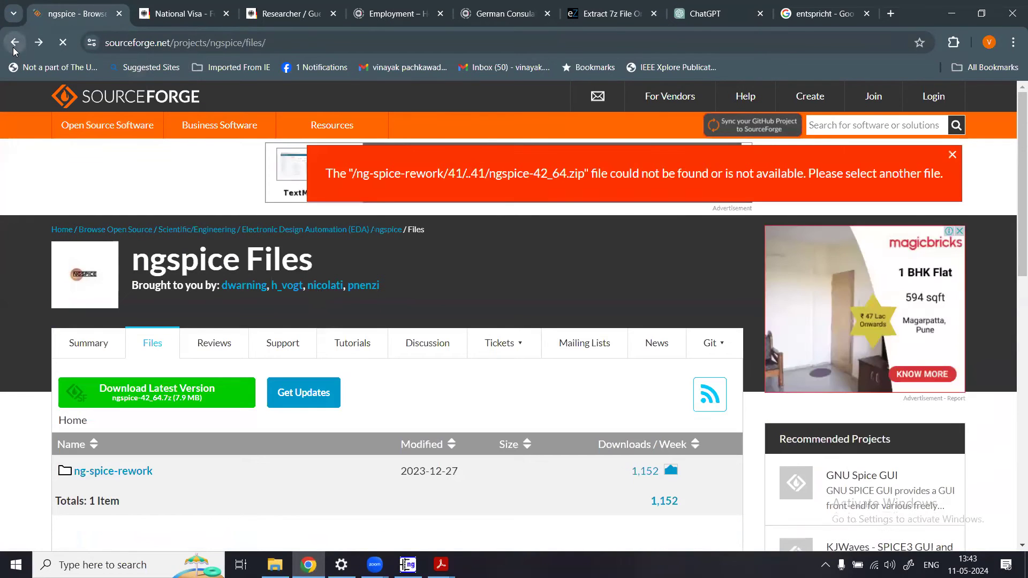
pyautogui.click(13, 49)
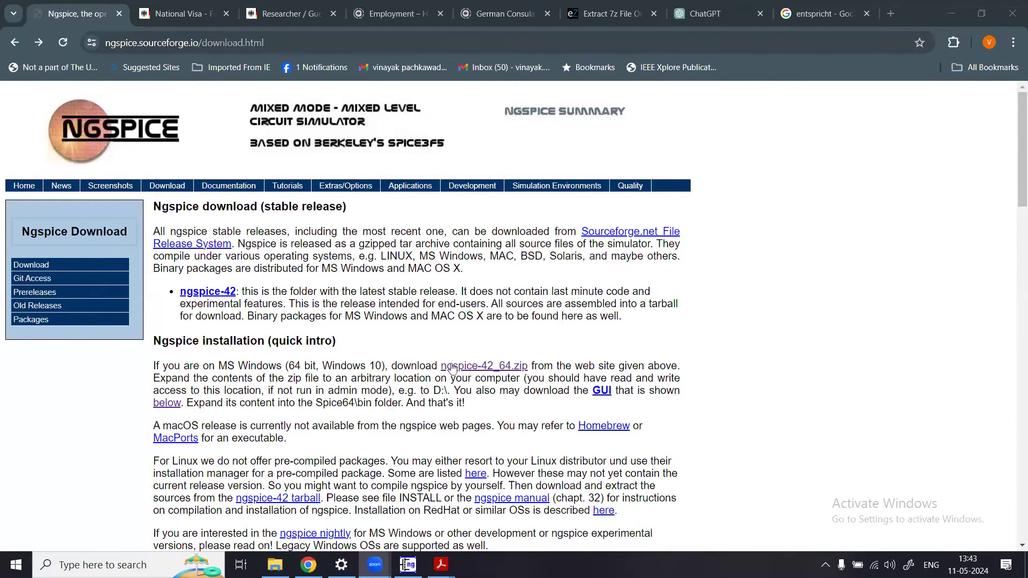
pyautogui.click(503, 365)
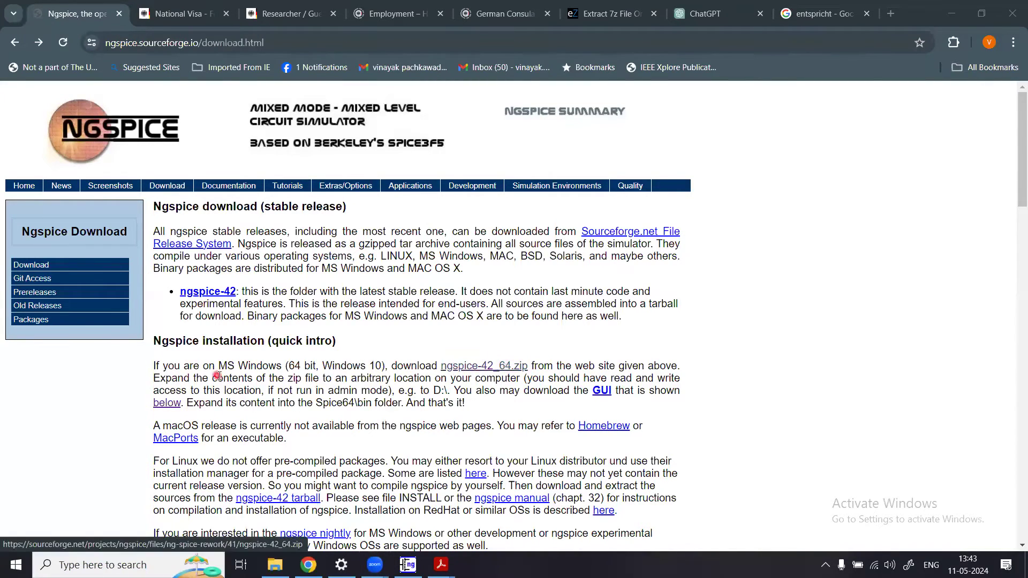
pyautogui.moveTo(151, 381); pyautogui.dragTo(414, 383)
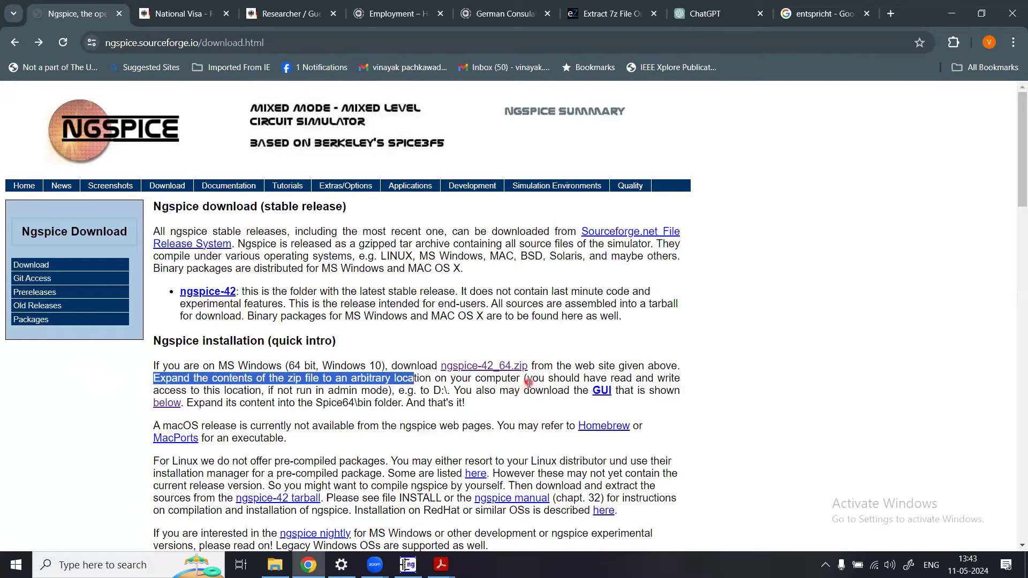
pyautogui.moveTo(529, 382); pyautogui.dragTo(454, 393)
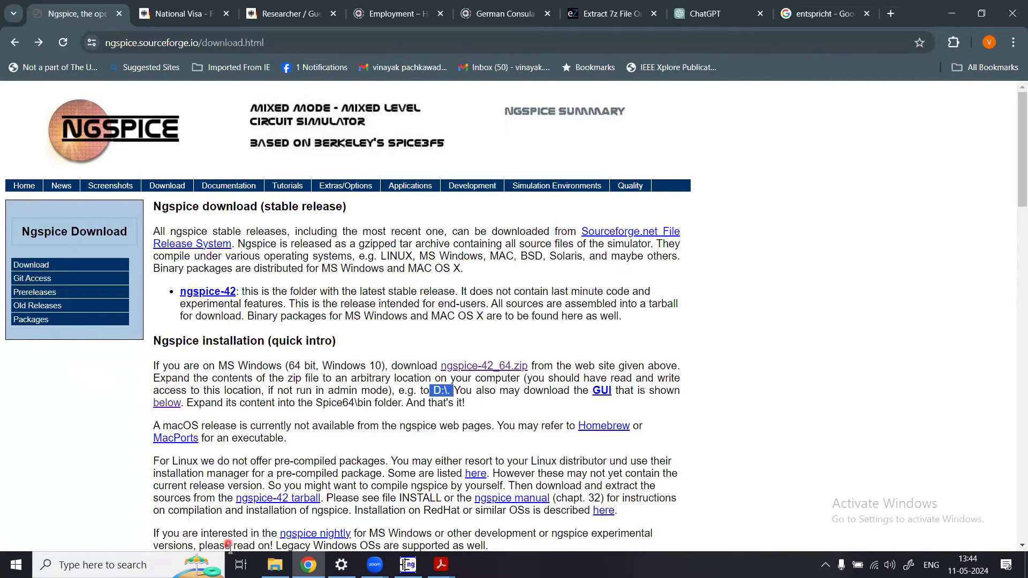
# Open D:\ngspice\Spice64 in File Explorer and show its full path.
pyautogui.click(275, 566)
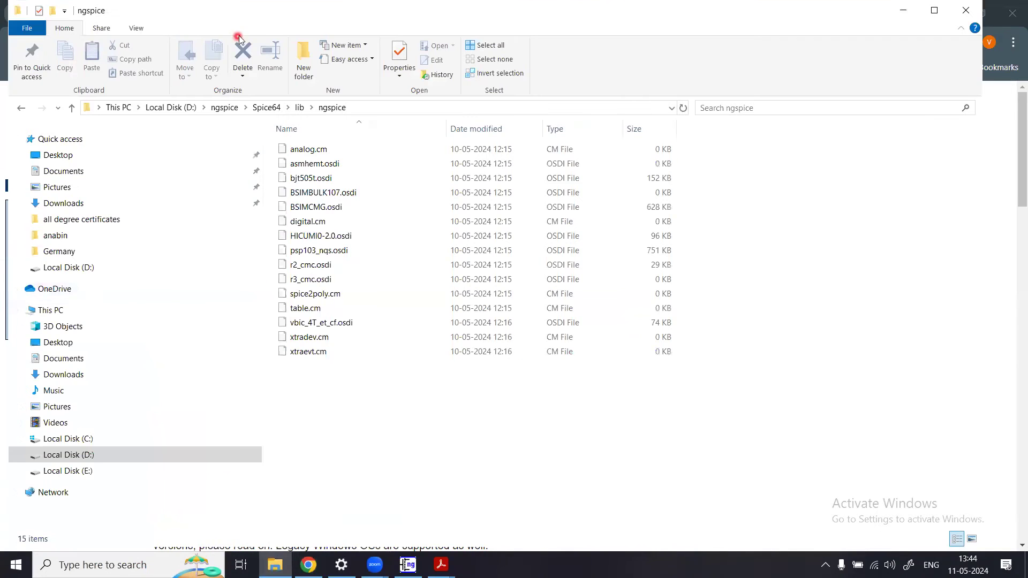
pyautogui.click(187, 110)
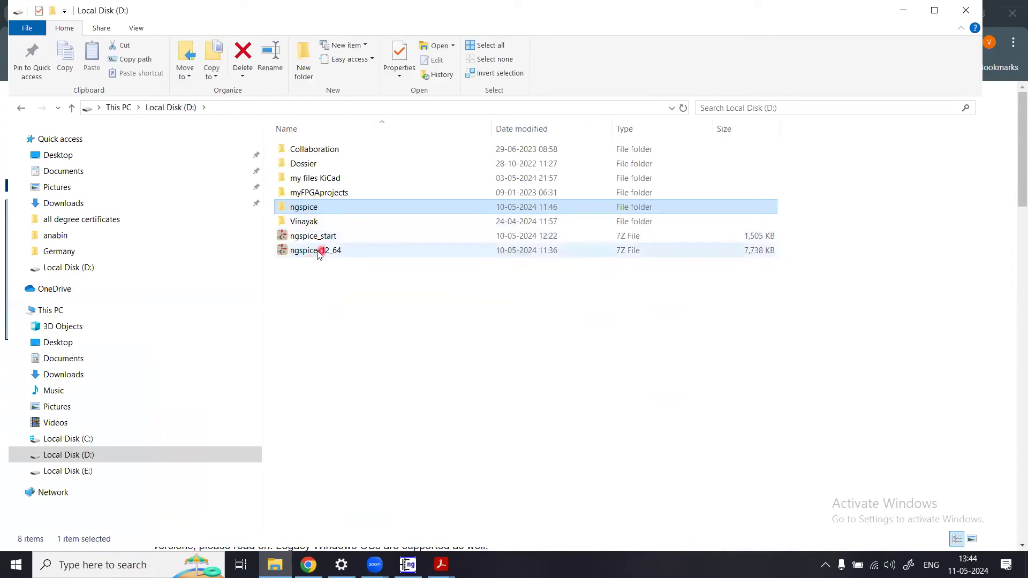
pyautogui.doubleClick(307, 209)
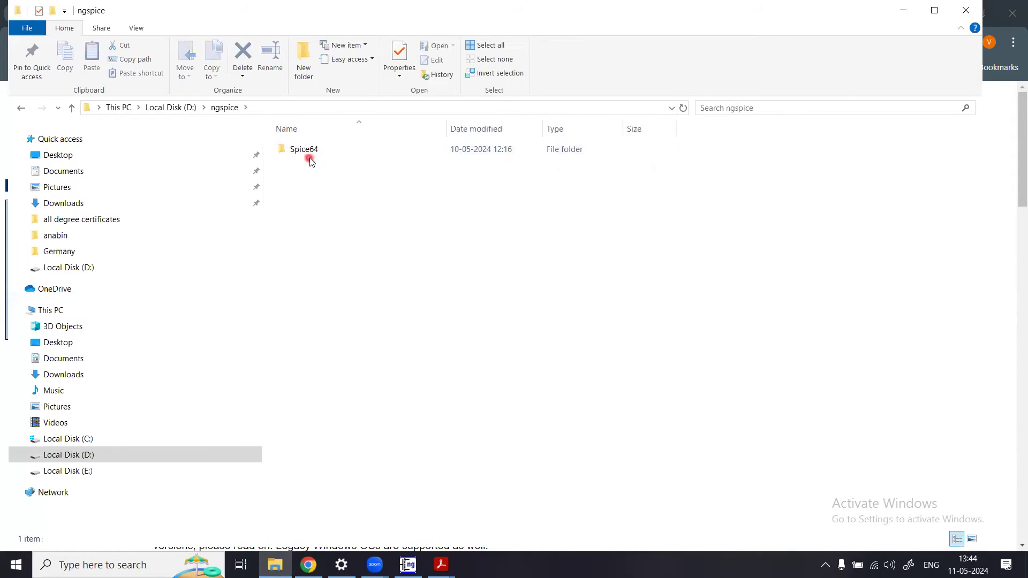
pyautogui.doubleClick(314, 155)
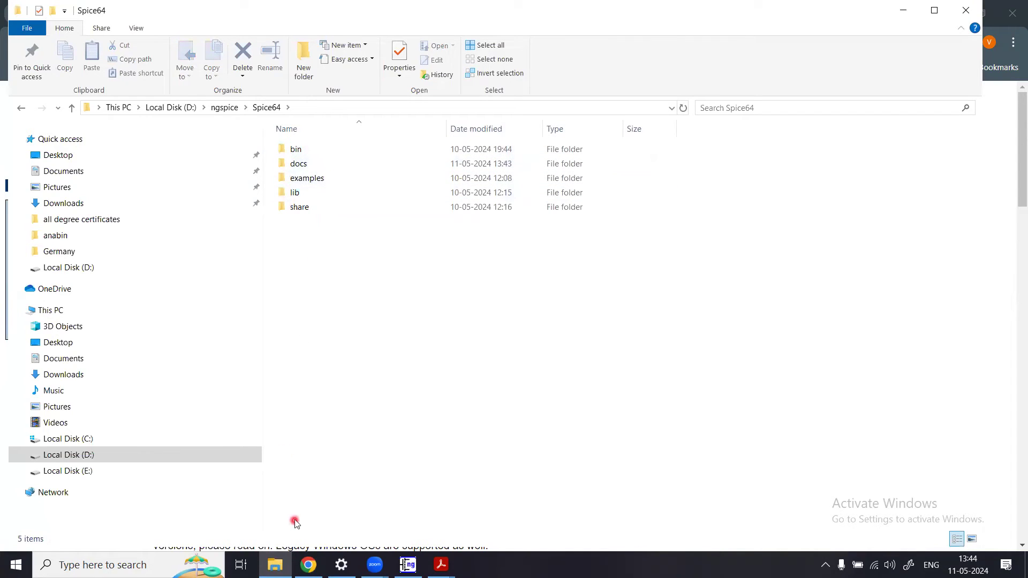
pyautogui.click(314, 110)
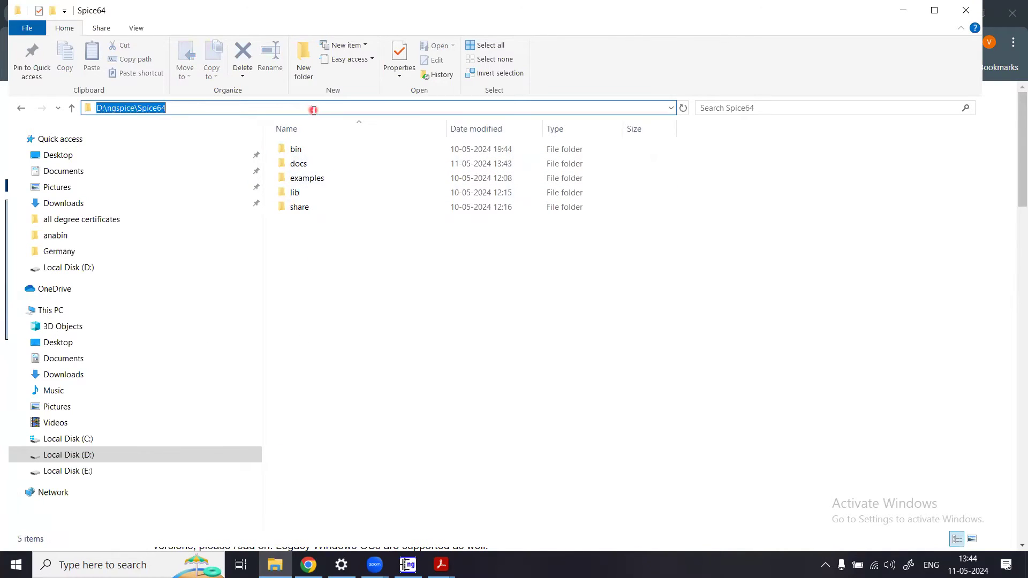
# Refresh the Spice64 listing and start downloading the ngspice_start GUI archive.
pyautogui.click(309, 565)
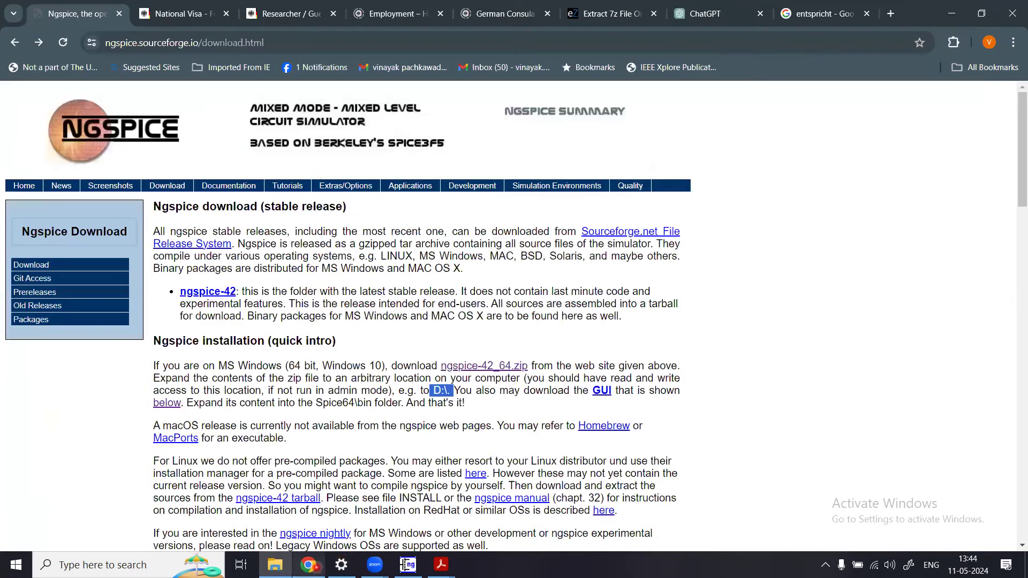
pyautogui.click(509, 412)
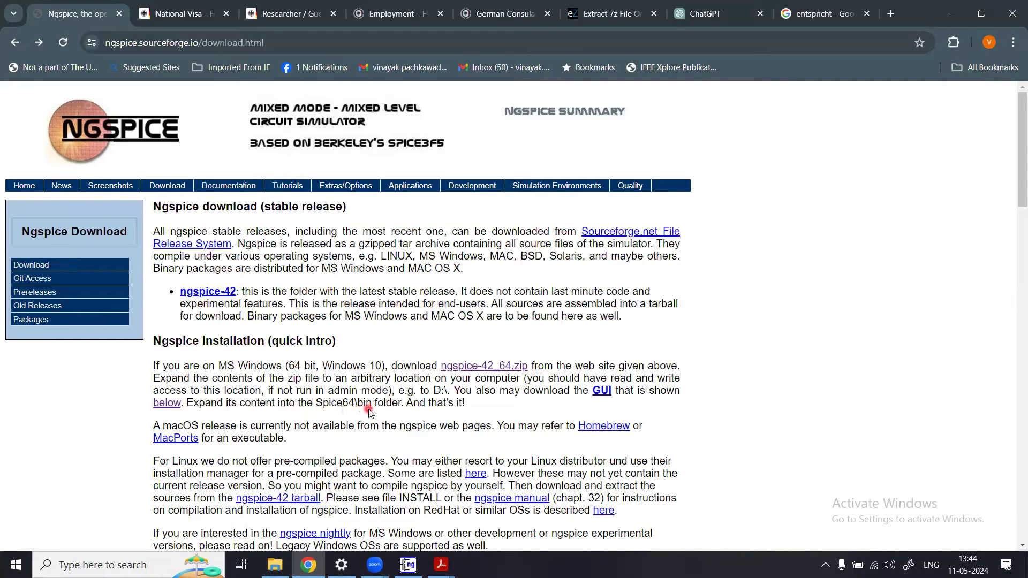
pyautogui.click(275, 565)
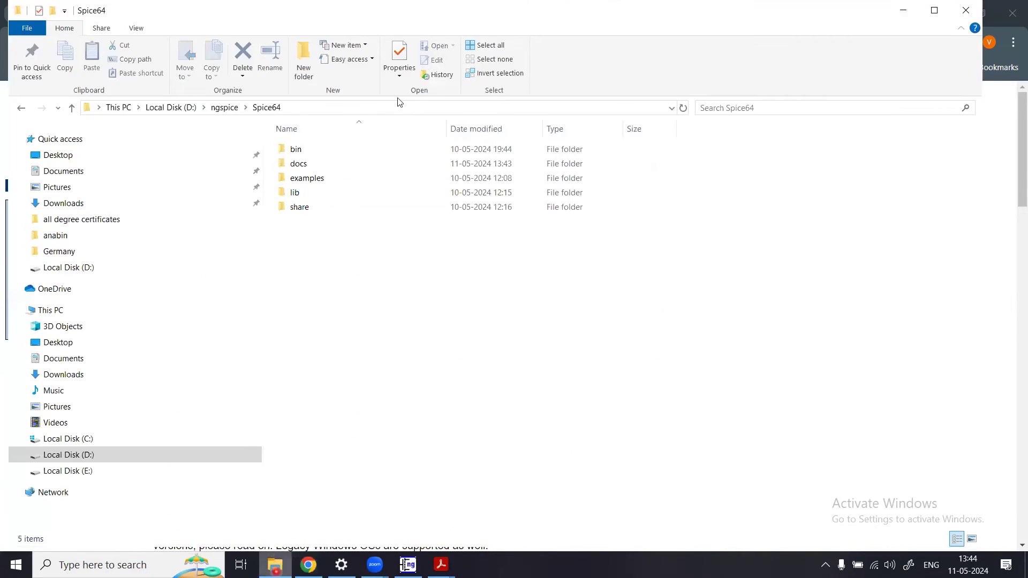
pyautogui.click(267, 109)
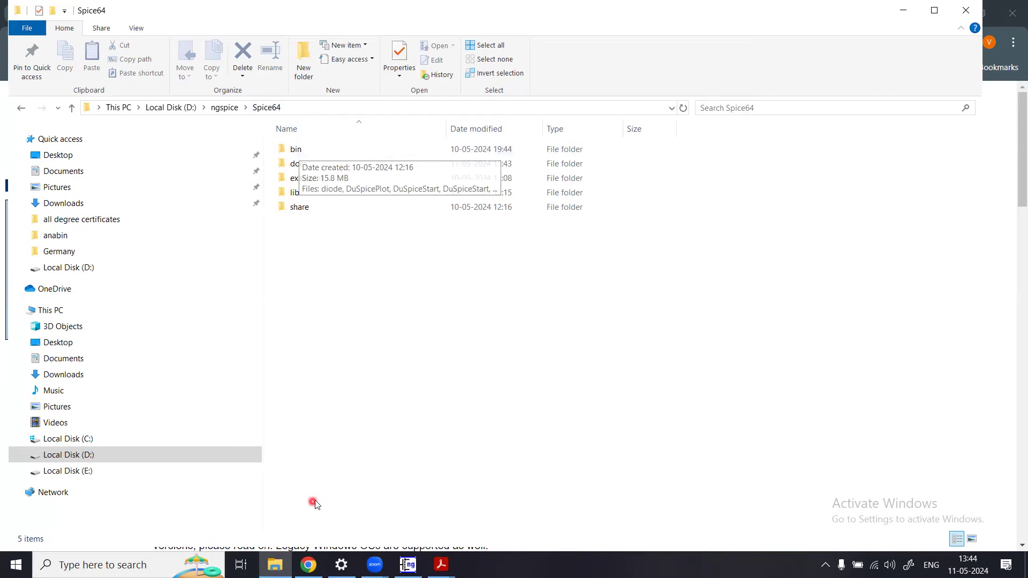
pyautogui.click(309, 565)
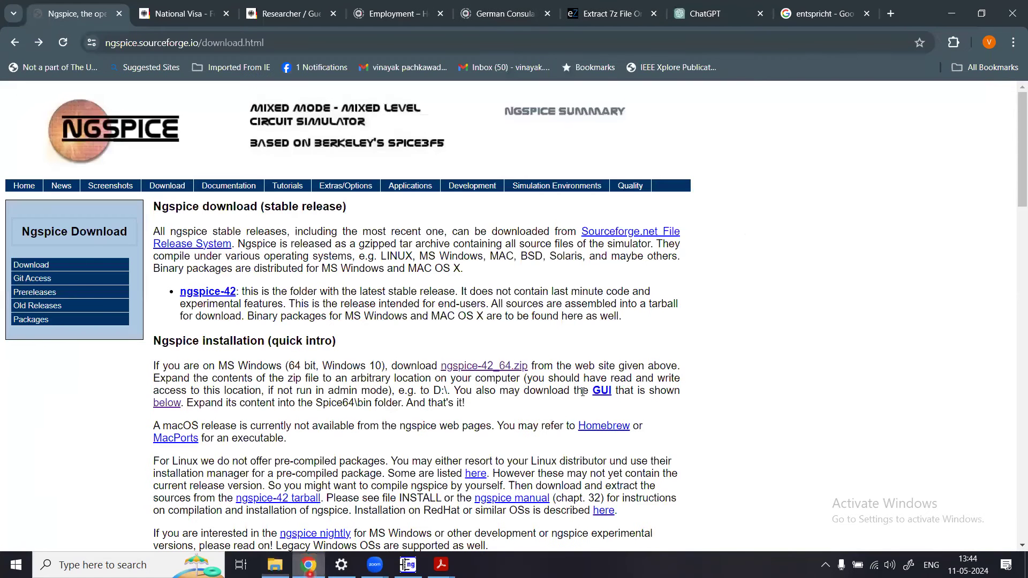
pyautogui.click(600, 394)
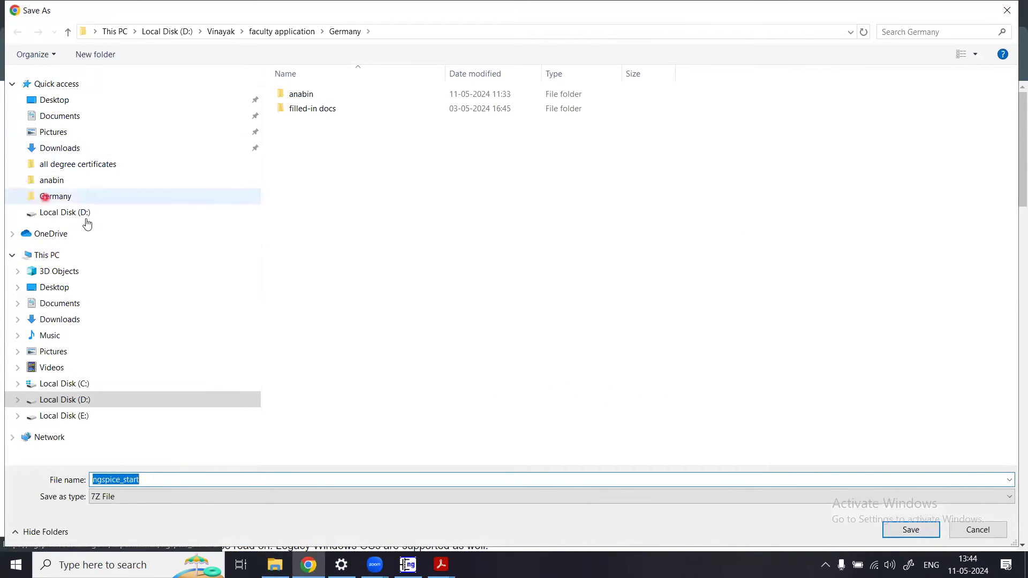
# Find ngspice_start already on Local Disk (D:) and cancel the save.
pyautogui.click(102, 406)
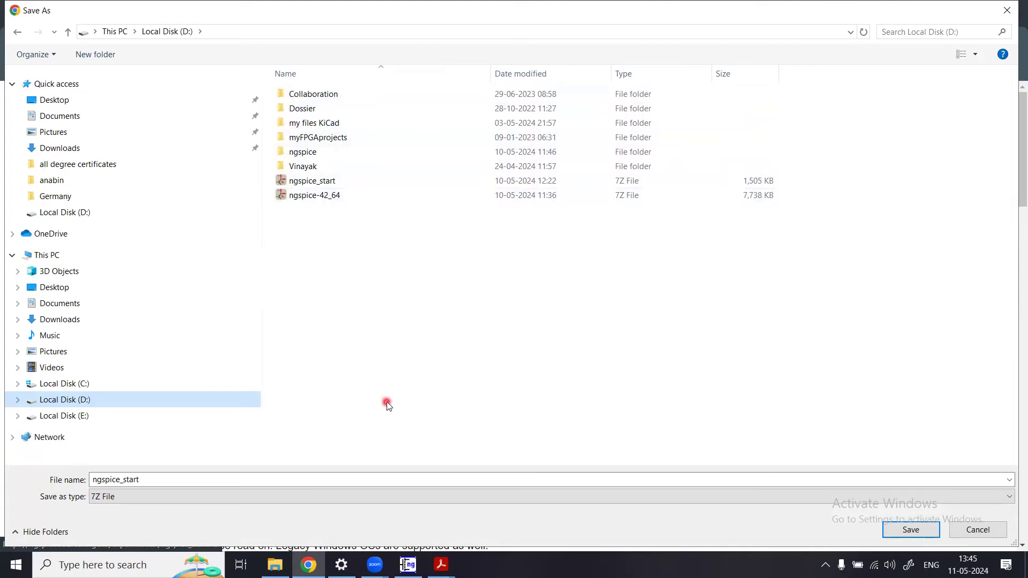
pyautogui.click(968, 530)
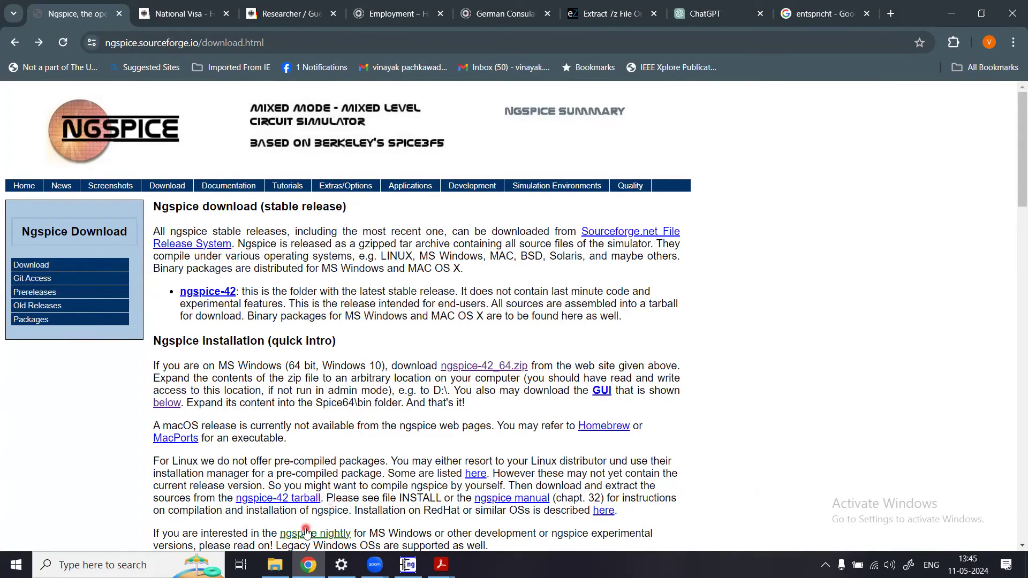
# Open D:\ngspice\Spice64\bin, which lists the ngspice and ngspice_con applications.
pyautogui.click(278, 565)
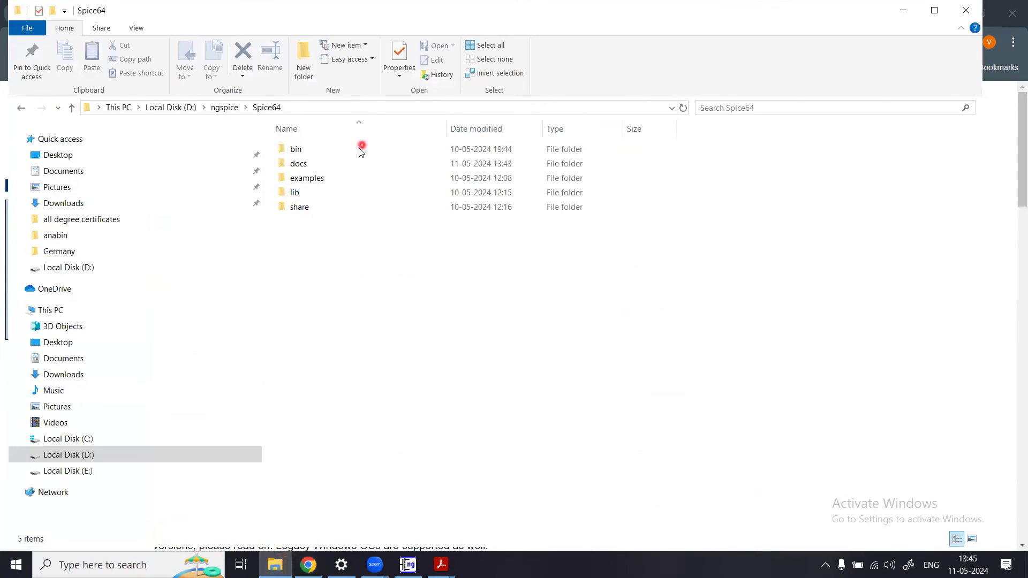
pyautogui.doubleClick(295, 151)
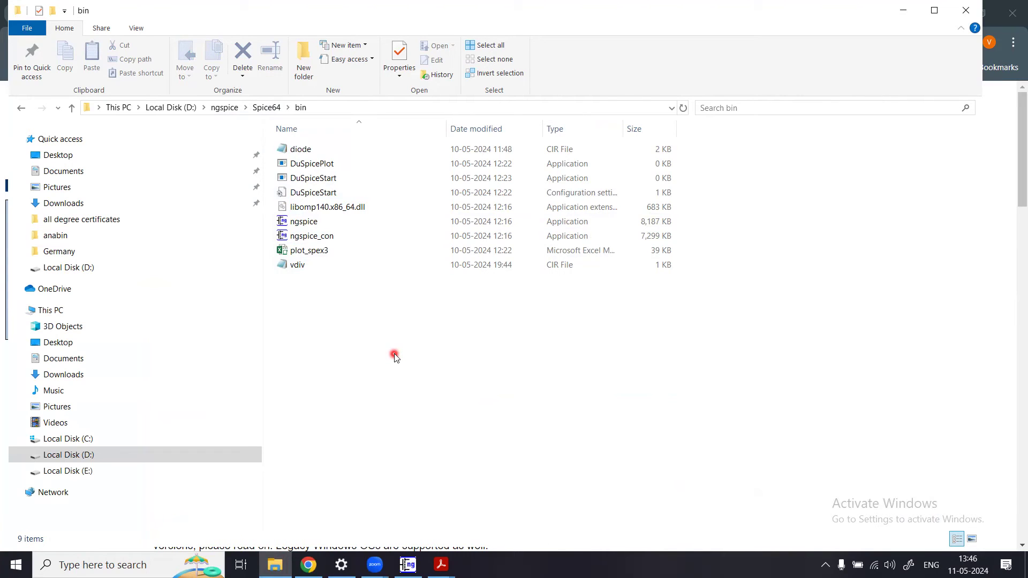
pyautogui.click(303, 223)
pyautogui.doubleClick(303, 223)
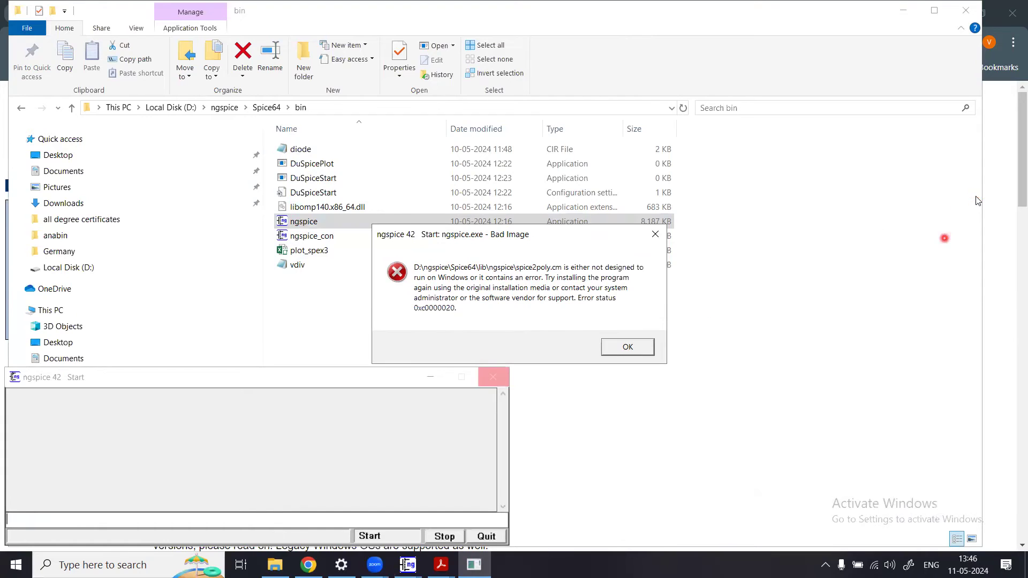
pyautogui.click(618, 349)
pyautogui.click(617, 349)
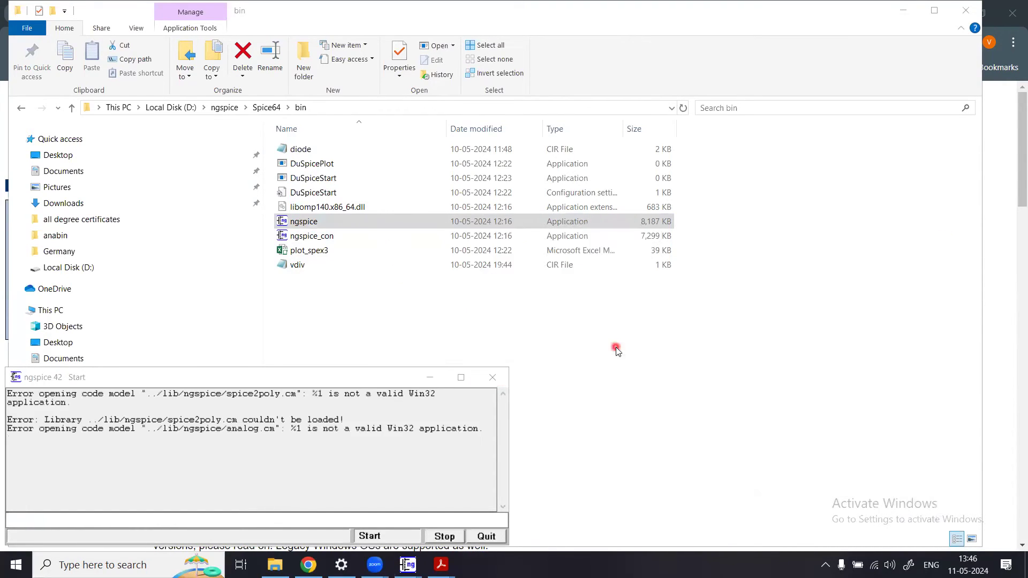
pyautogui.click(618, 350)
pyautogui.click(617, 349)
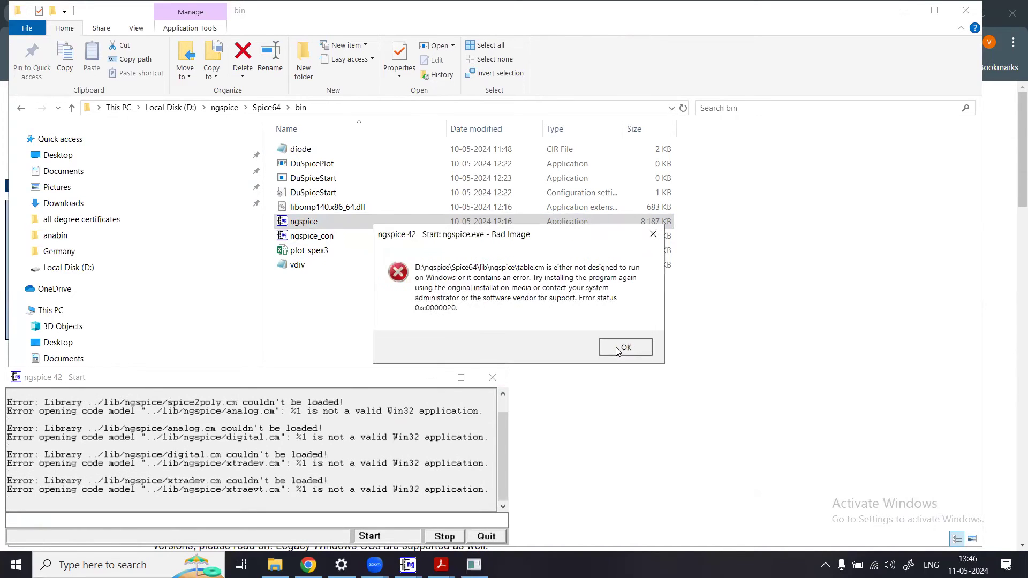
pyautogui.click(617, 350)
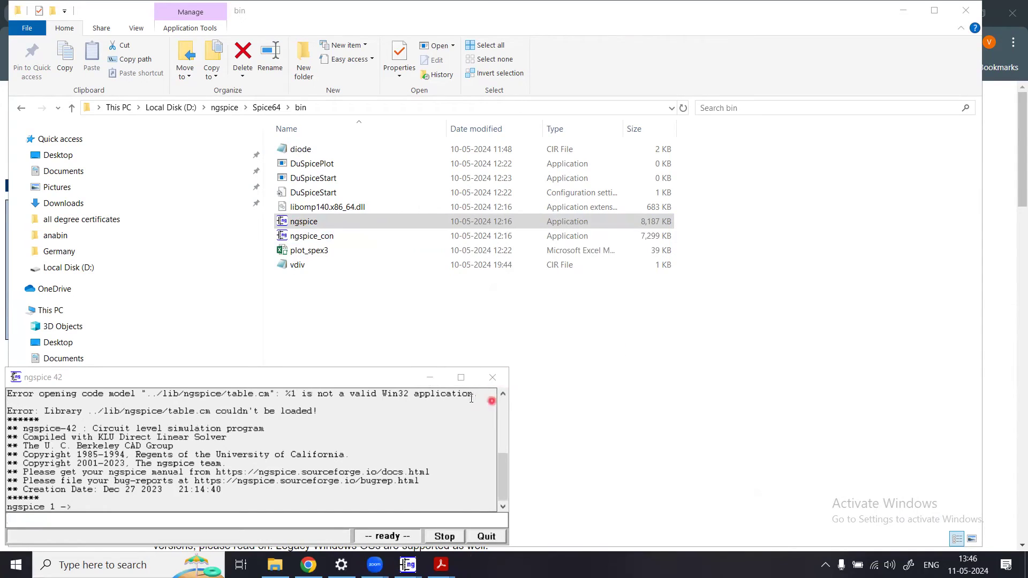
pyautogui.click(377, 375)
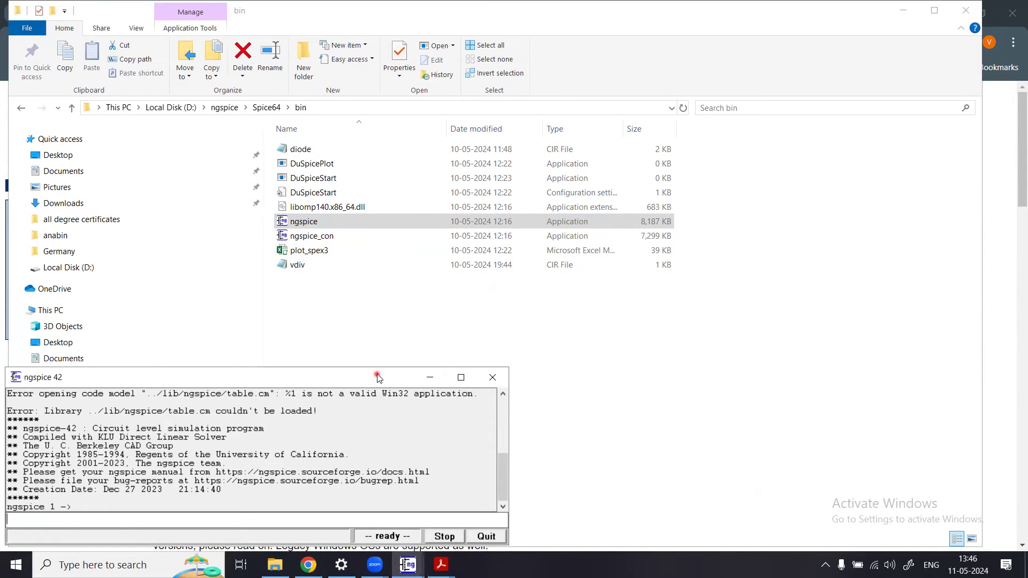
pyautogui.moveTo(378, 377); pyautogui.dragTo(437, 282)
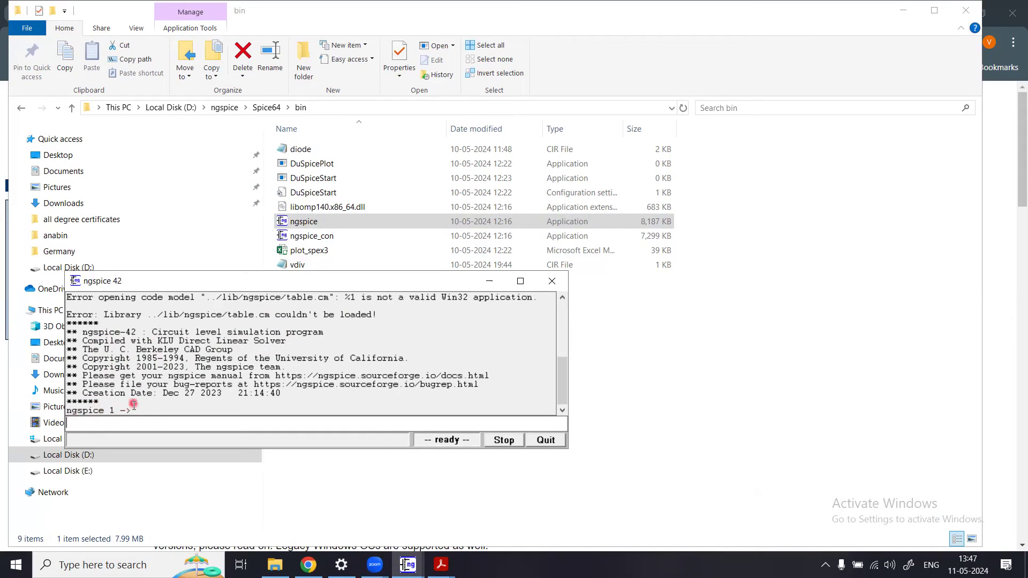
pyautogui.write('hjg')
pyautogui.press('BackSpace')
pyautogui.press('BackSpace')
pyautogui.press('BackSpace')
pyautogui.write('hk')
pyautogui.press('BackSpace')
pyautogui.press('BackSpace')
pyautogui.press('BackSpace')
pyautogui.press('BackSpace')
pyautogui.press('BackSpace')
pyautogui.press('BackSpace')
pyautogui.press('BackSpace')
pyautogui.press('BackSpace')
pyautogui.click(504, 441)
# Quit ngspice and return to the ngspice download page in Chrome.
pyautogui.click(556, 440)
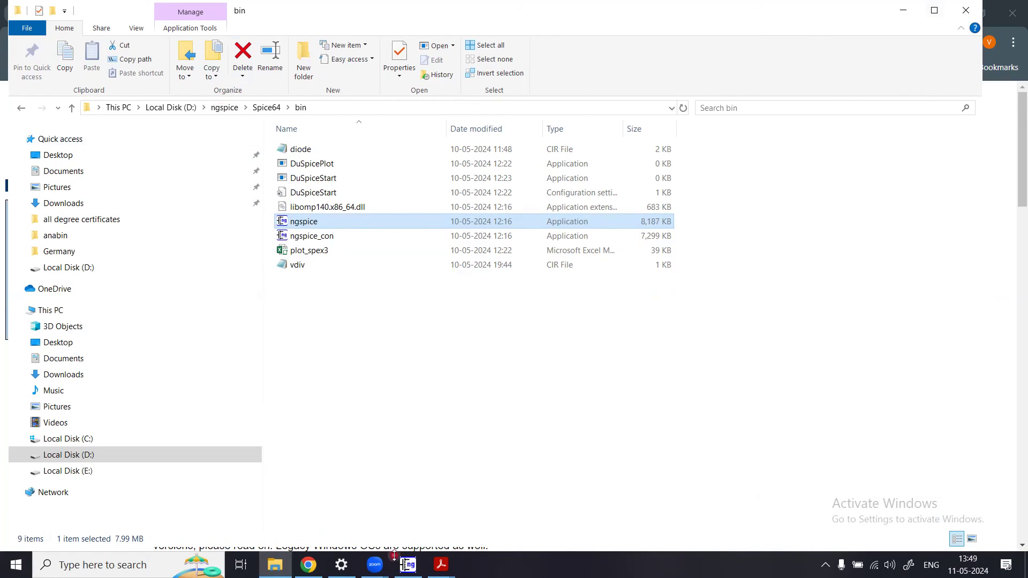
pyautogui.click(309, 566)
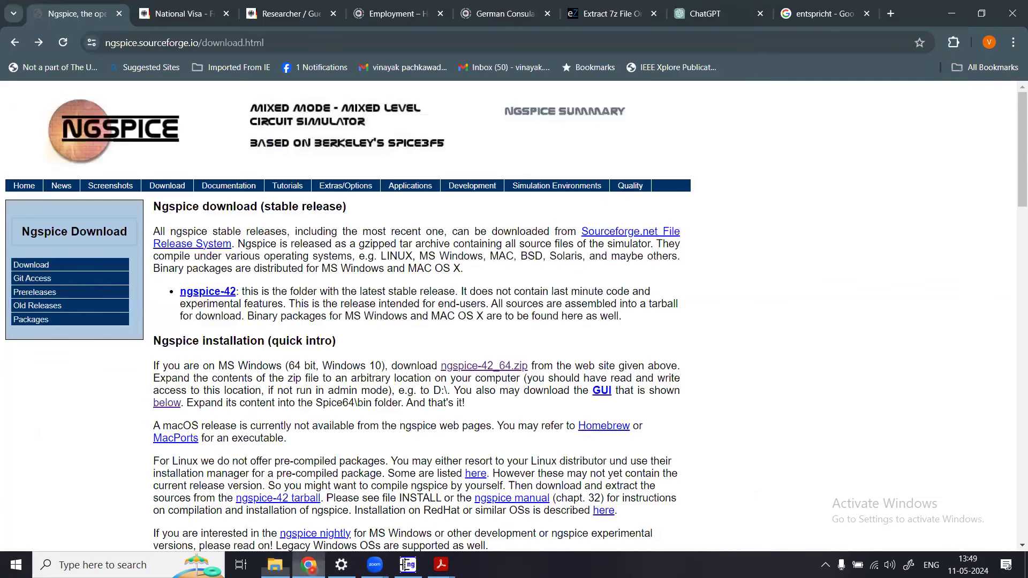
pyautogui.click(473, 398)
pyautogui.click(609, 399)
# Follow the 'below' link to the Ngspice GUI for MS Windows section with the ngspice_start link.
pyautogui.click(157, 404)
pyautogui.click(557, 187)
pyautogui.click(220, 269)
pyautogui.click(213, 206)
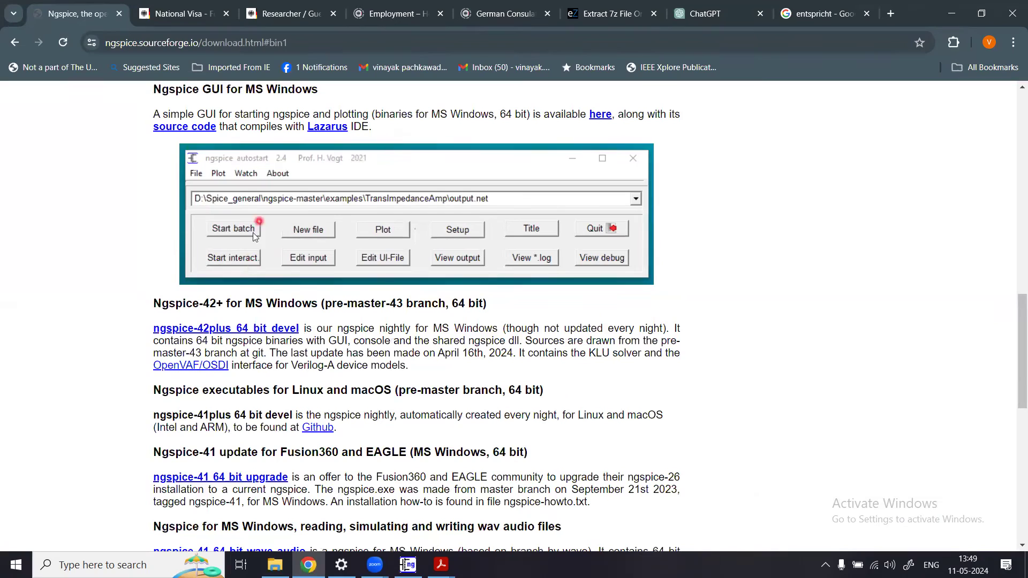
pyautogui.click(247, 216)
pyautogui.click(535, 260)
pyautogui.click(316, 231)
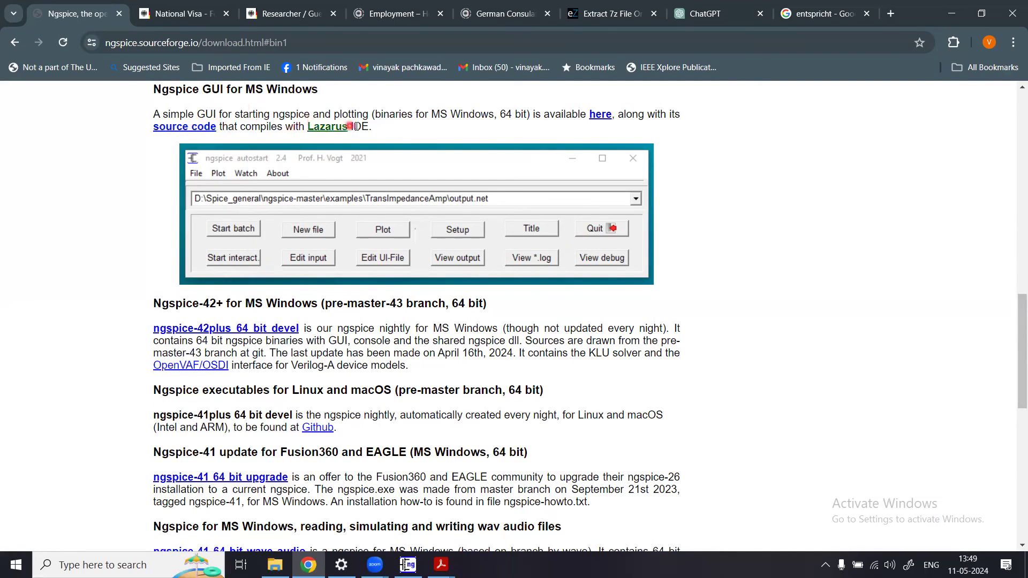
# Download the ngspice_start 7z archive to D:\ under its existing name, overwriting the old file.
pyautogui.click(600, 116)
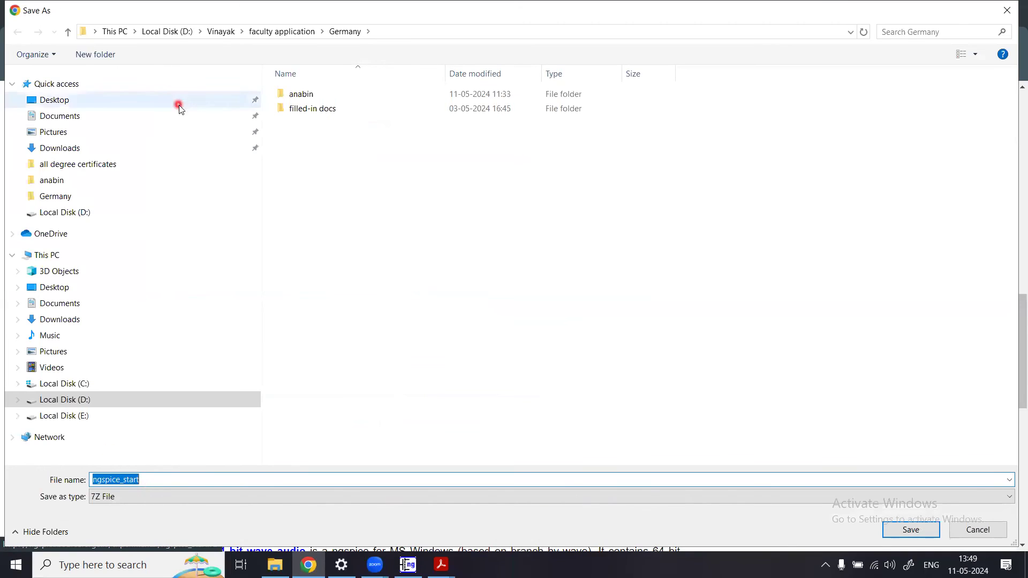
pyautogui.click(95, 400)
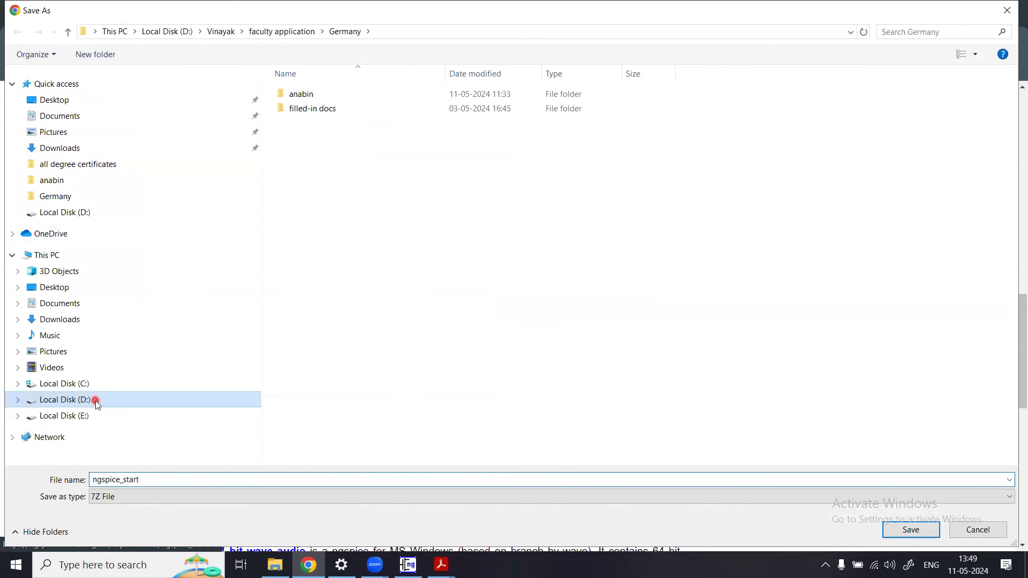
pyautogui.click(310, 182)
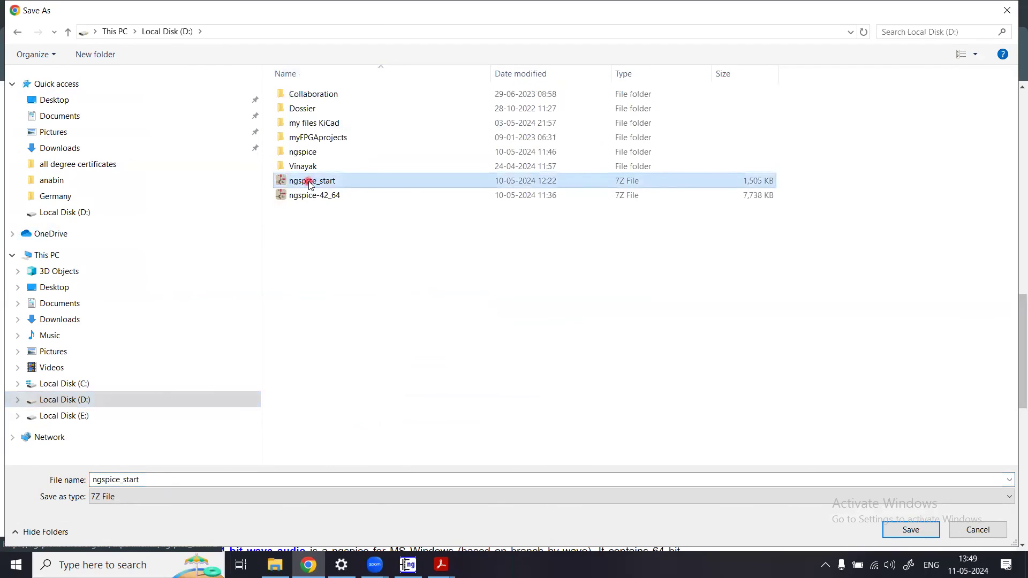
pyautogui.click(898, 533)
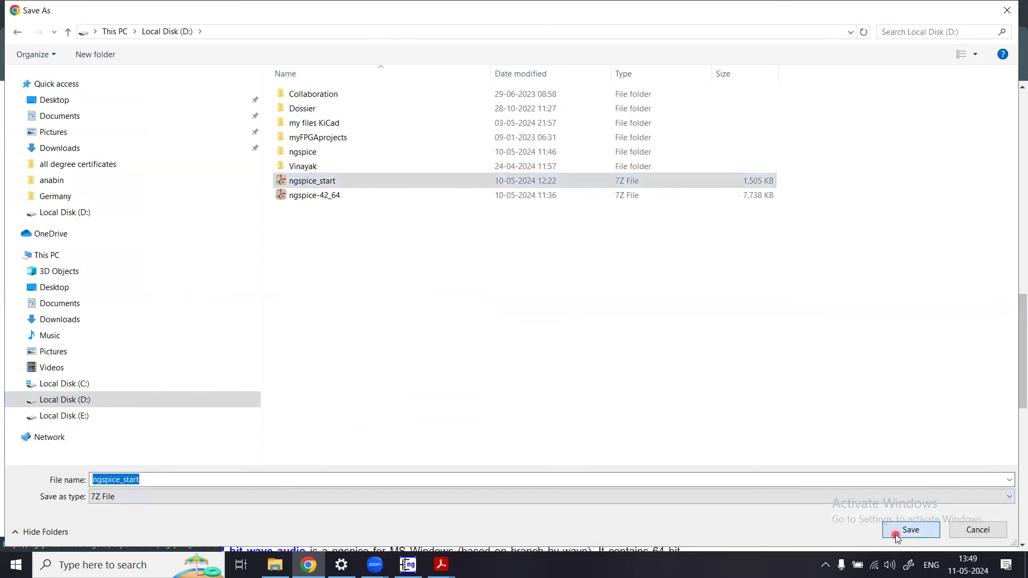
pyautogui.click(547, 284)
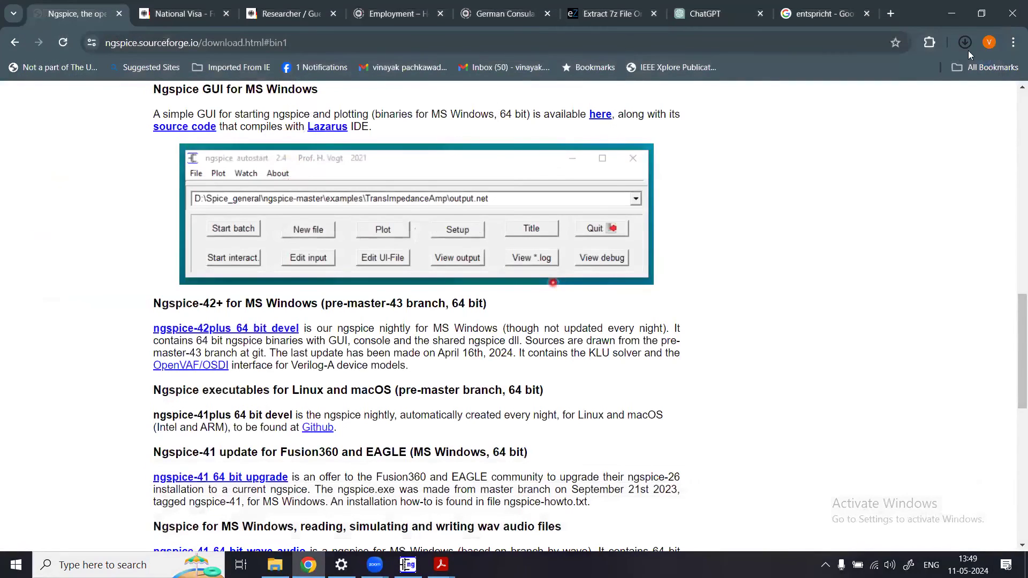
pyautogui.click(967, 49)
pyautogui.click(849, 106)
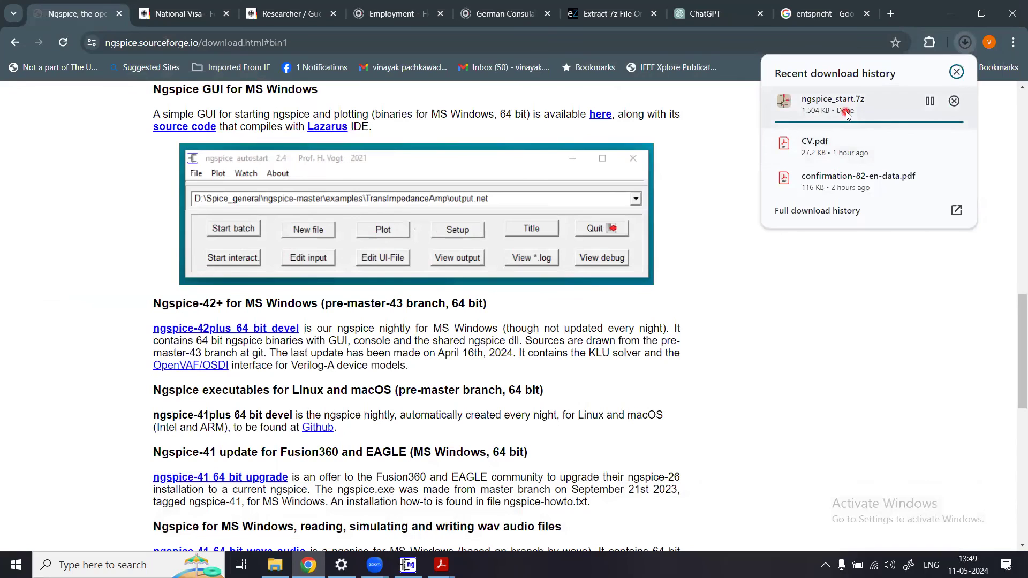
pyautogui.click(850, 104)
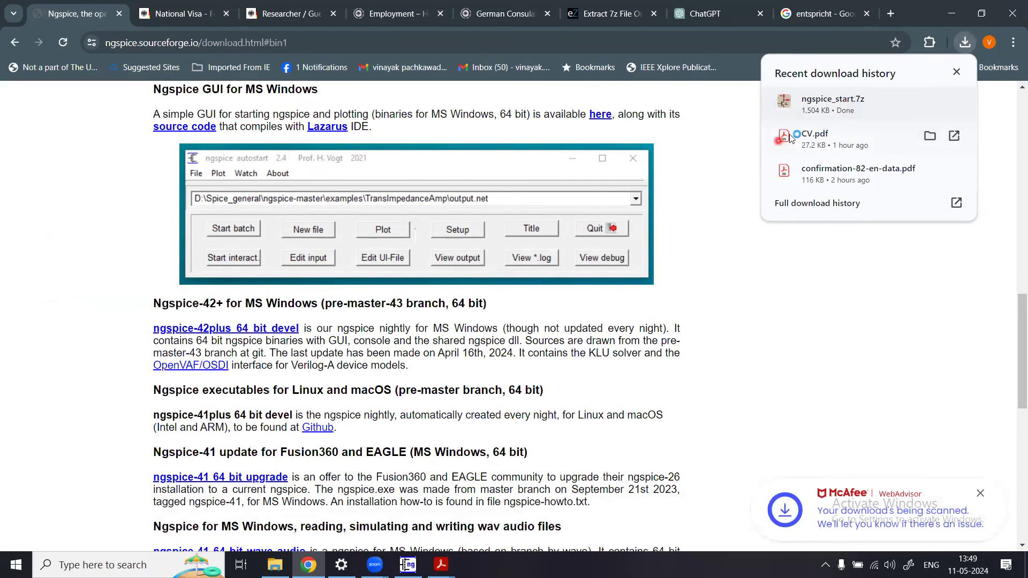
pyautogui.click(814, 118)
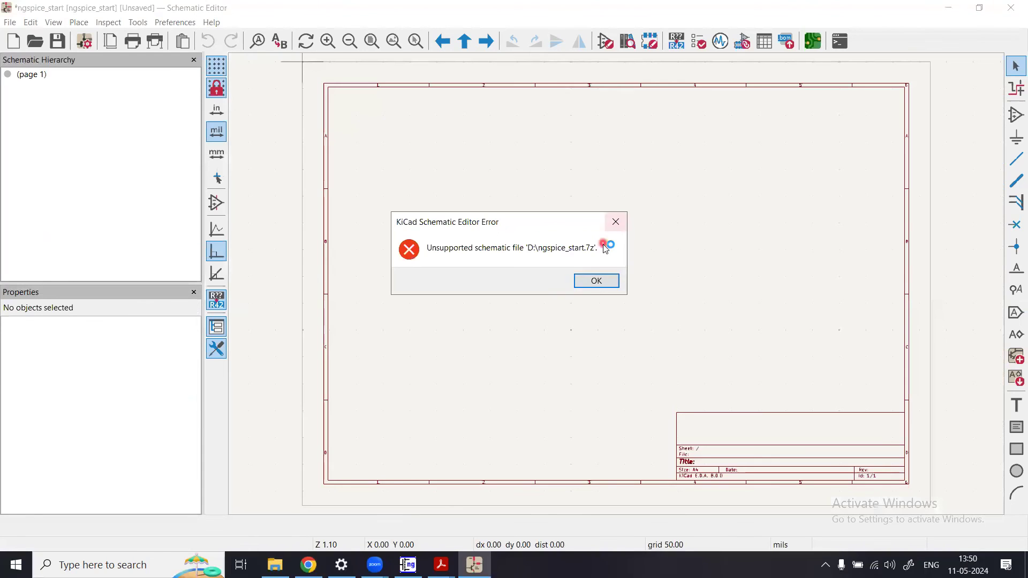
pyautogui.click(596, 280)
pyautogui.click(1012, 8)
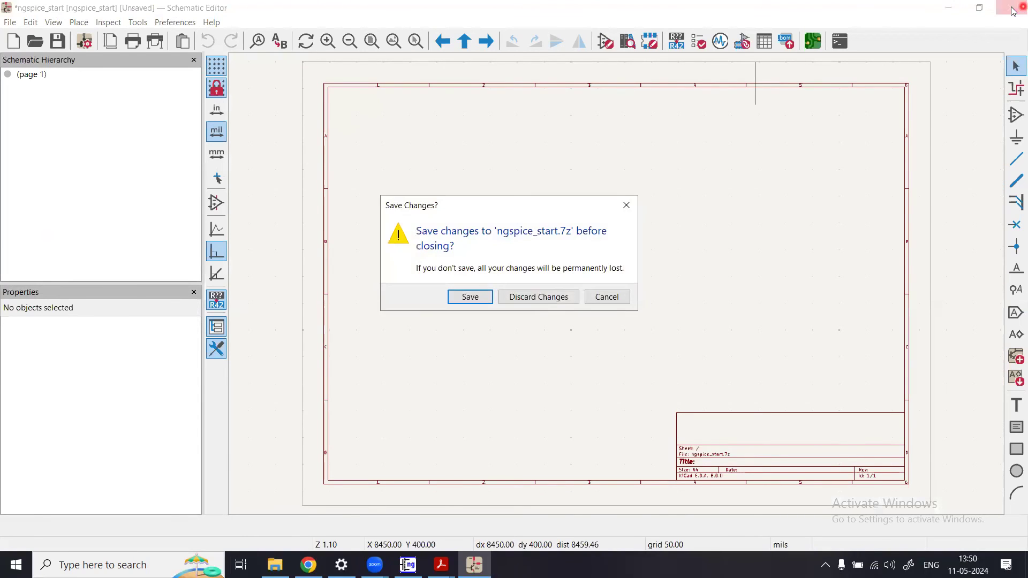
pyautogui.click(537, 302)
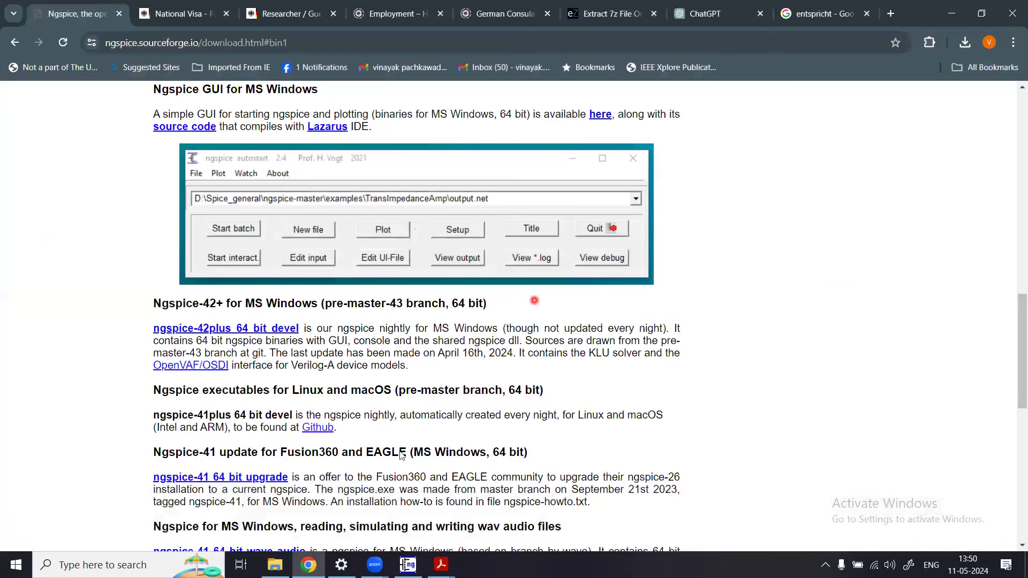
# Go up from bin to Local Disk (D:) to confirm the 1,505 KB ngspice_start archive, then return to Chrome.
pyautogui.click(275, 565)
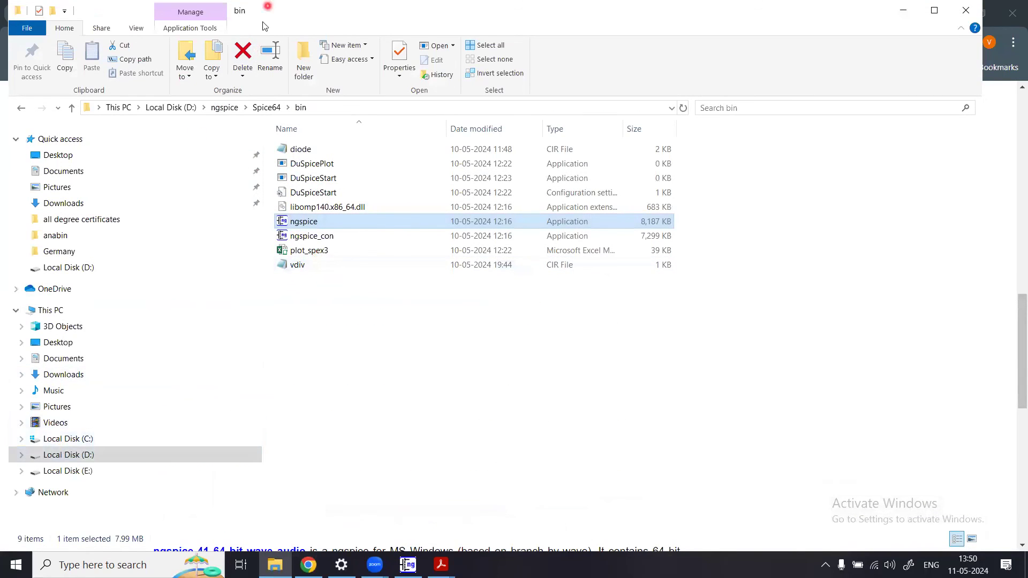
pyautogui.click(262, 107)
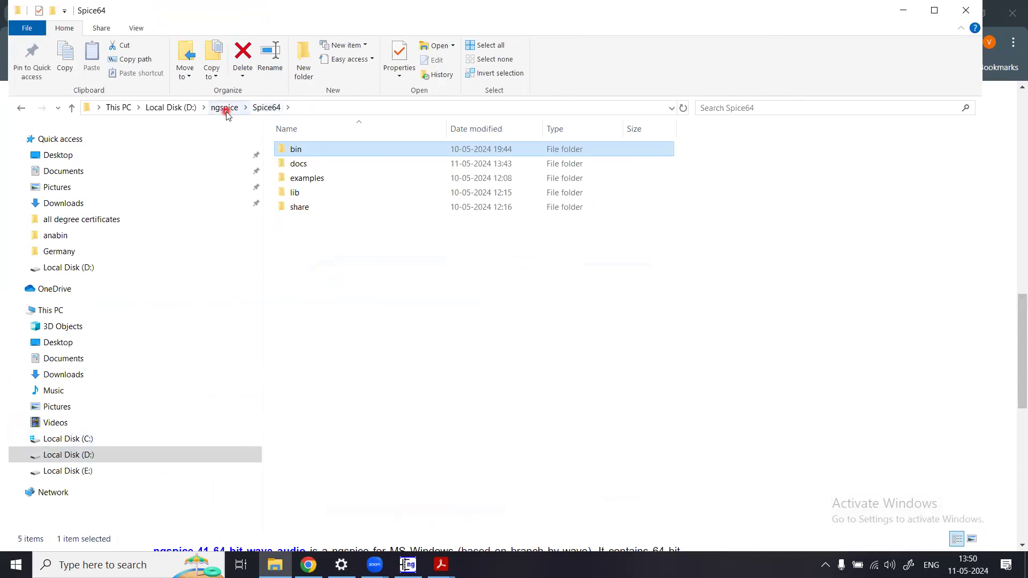
pyautogui.click(226, 110)
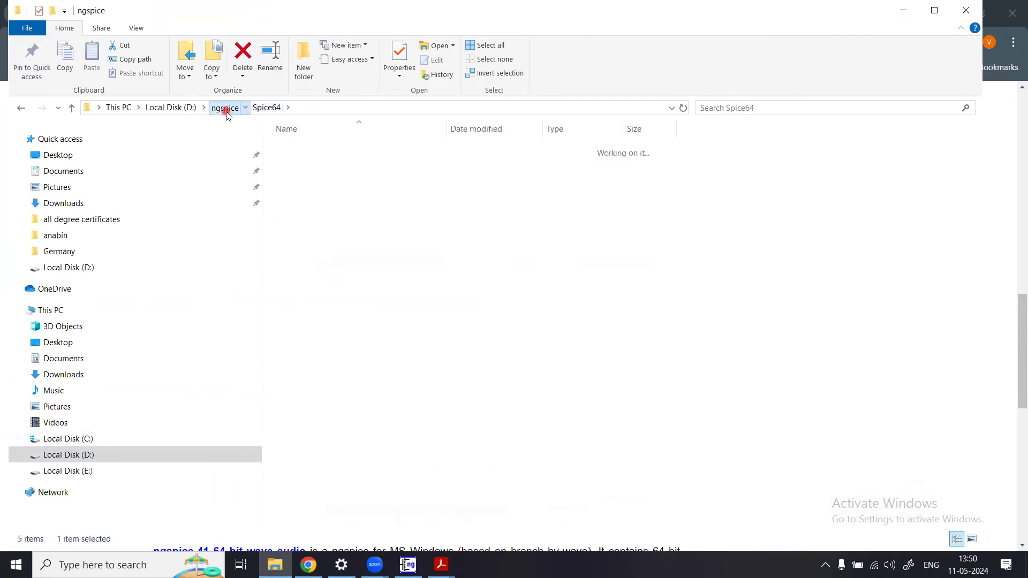
pyautogui.click(172, 108)
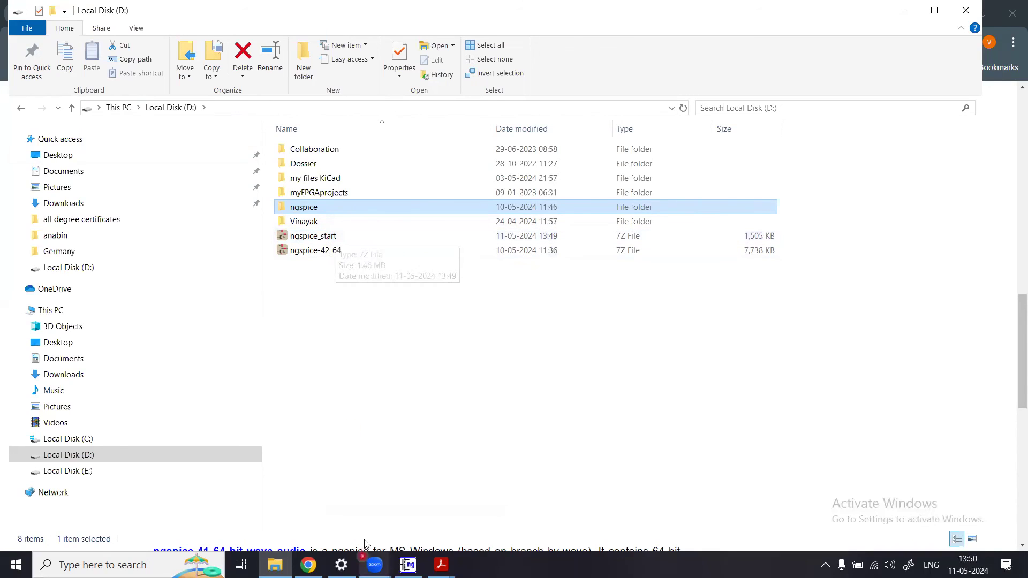
pyautogui.click(308, 565)
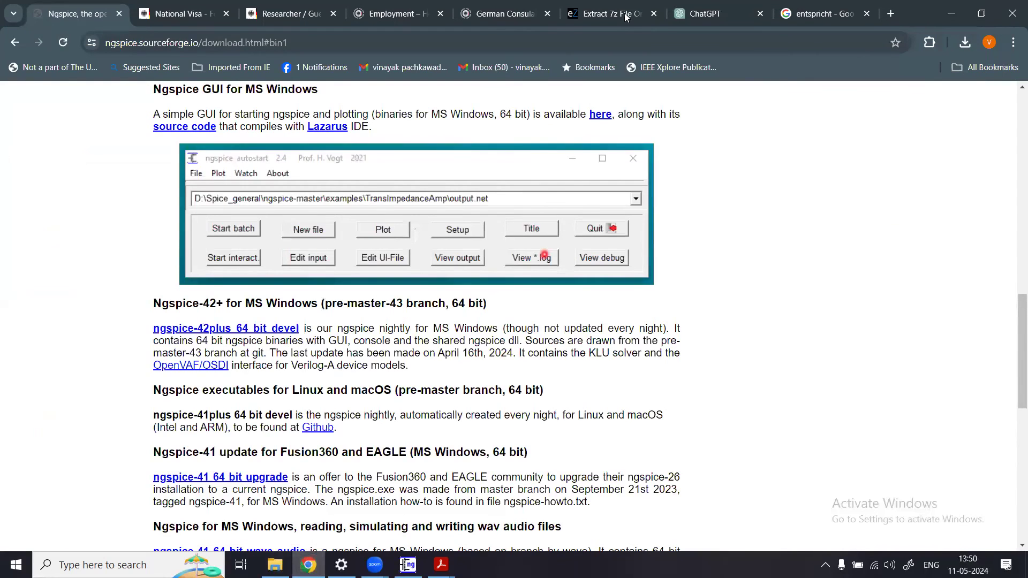
# Switch to the ezyZip tab while it saves the extracted files, then return to the Local Disk (D:) window.
pyautogui.hotkey('ctrl', '6')
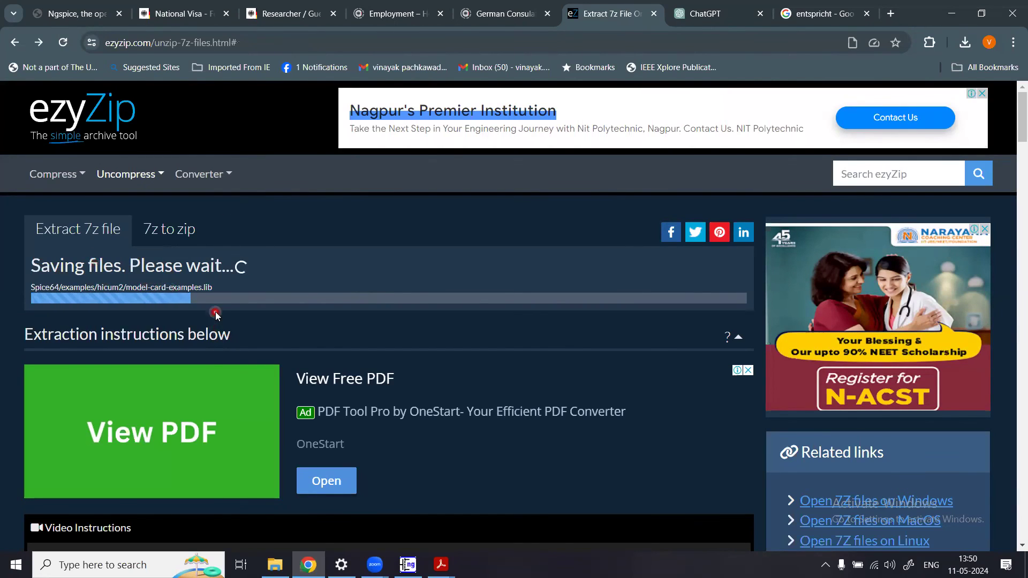
pyautogui.click(273, 567)
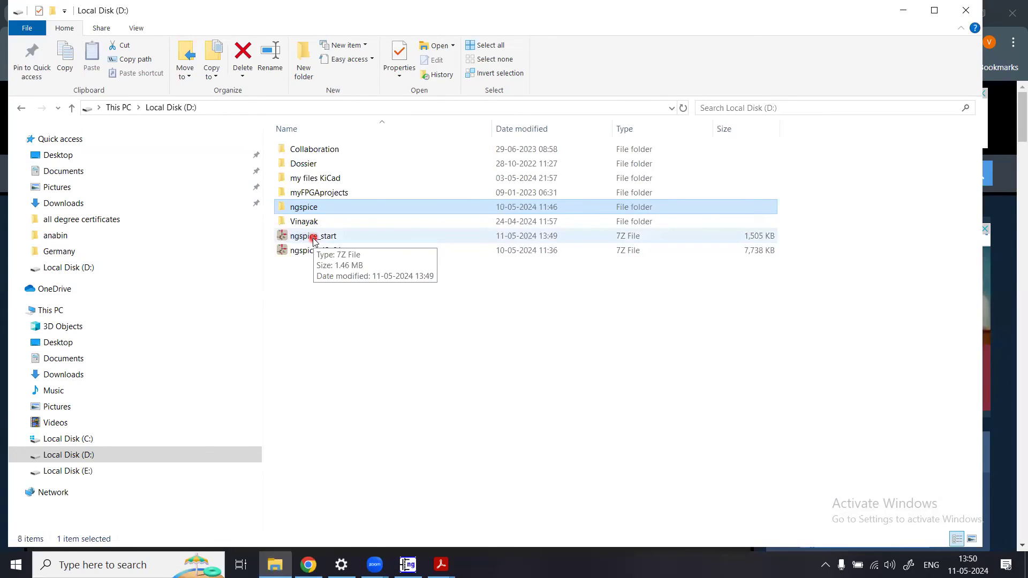
# Navigate from Local Disk (D:) through ngspice and Spice64 into the bin folder.
pyautogui.click(59, 454)
pyautogui.doubleClick(312, 208)
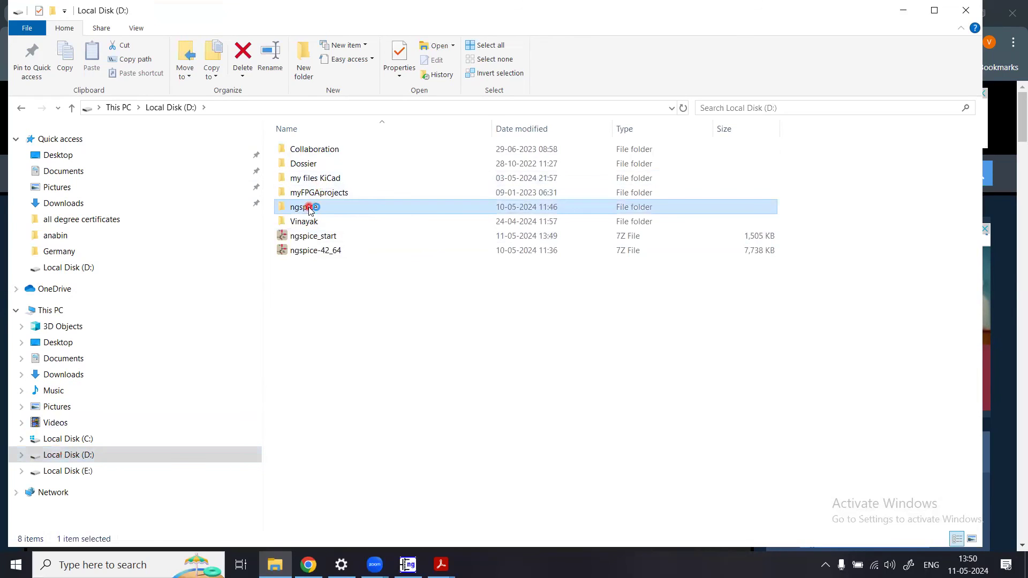
pyautogui.doubleClick(302, 151)
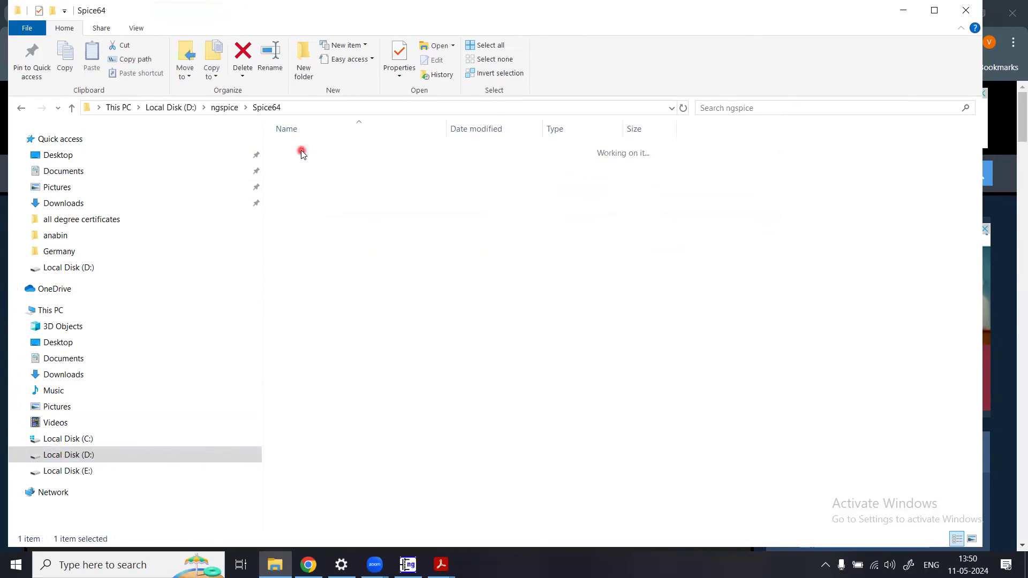
pyautogui.click(299, 151)
pyautogui.doubleClick(299, 150)
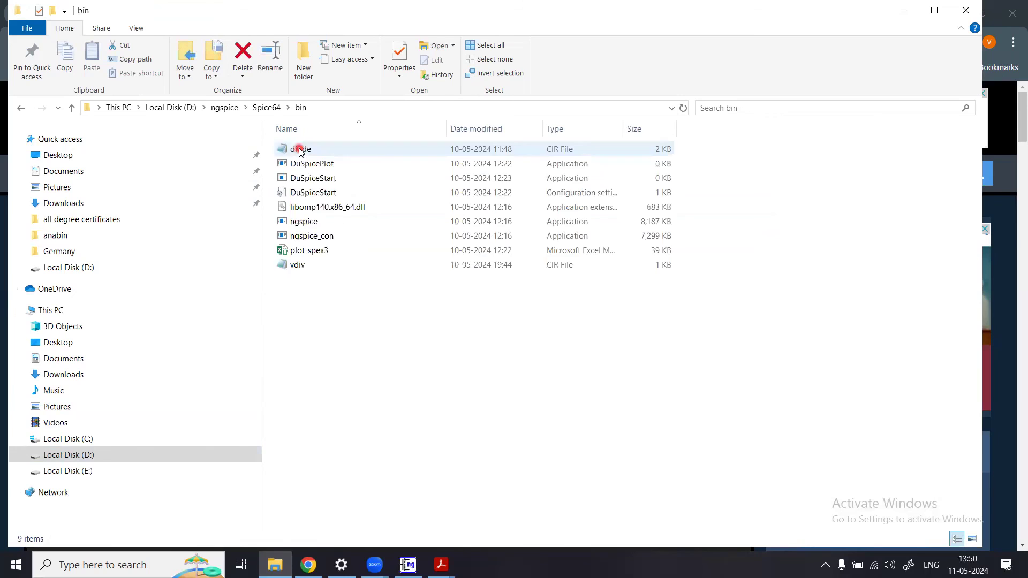